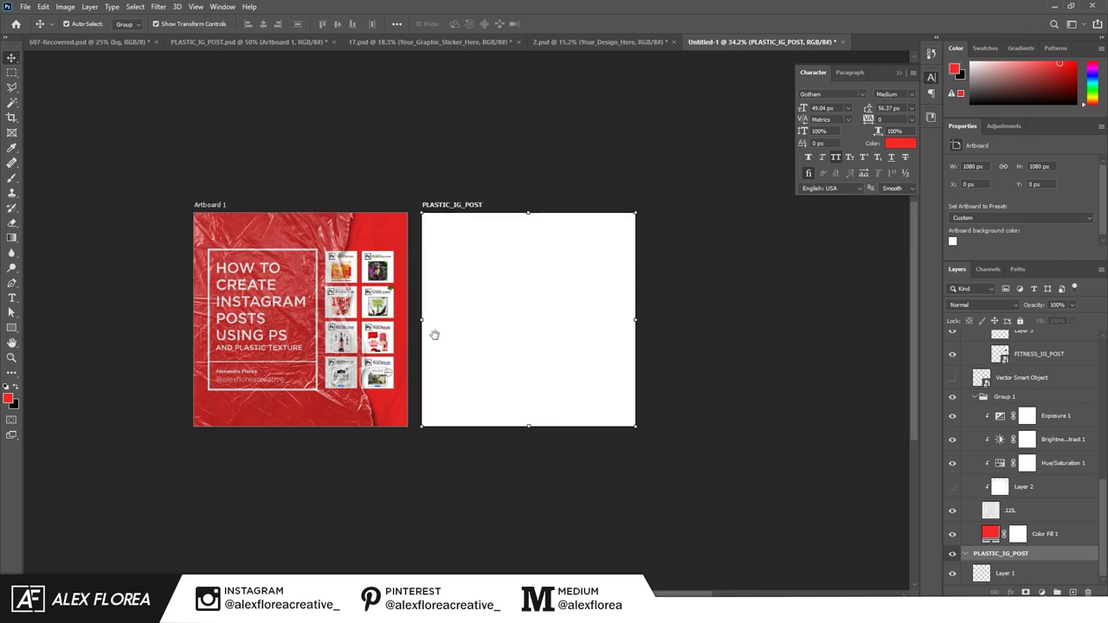
Step: Add a red Solid Color fill layer to the artboard
click(1042, 593)
click(1037, 392)
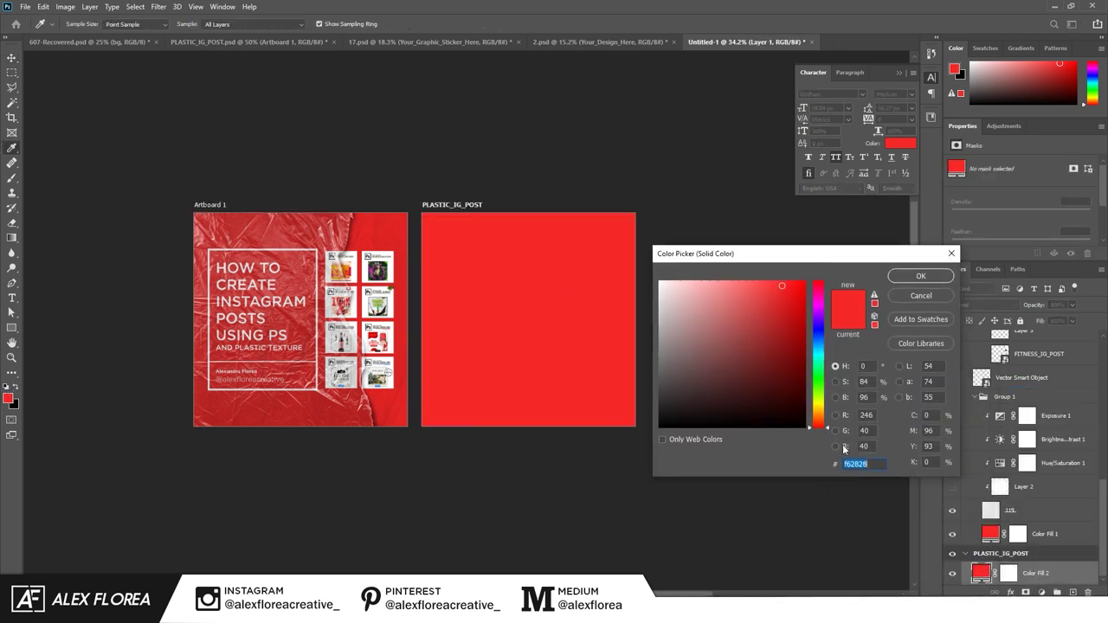
click(908, 276)
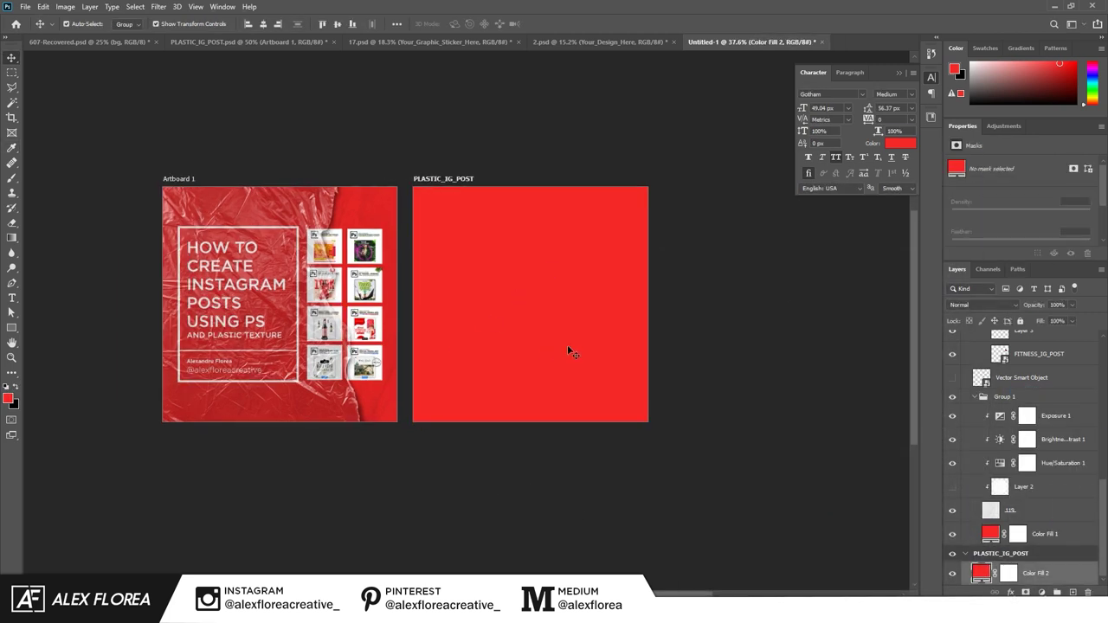
Step: Place the 119.jpg texture on the artboard and scale it to cover the whole artboard
click(437, 514)
drag(656, 99, 592, 322)
drag(633, 234, 706, 173)
drag(695, 235, 664, 235)
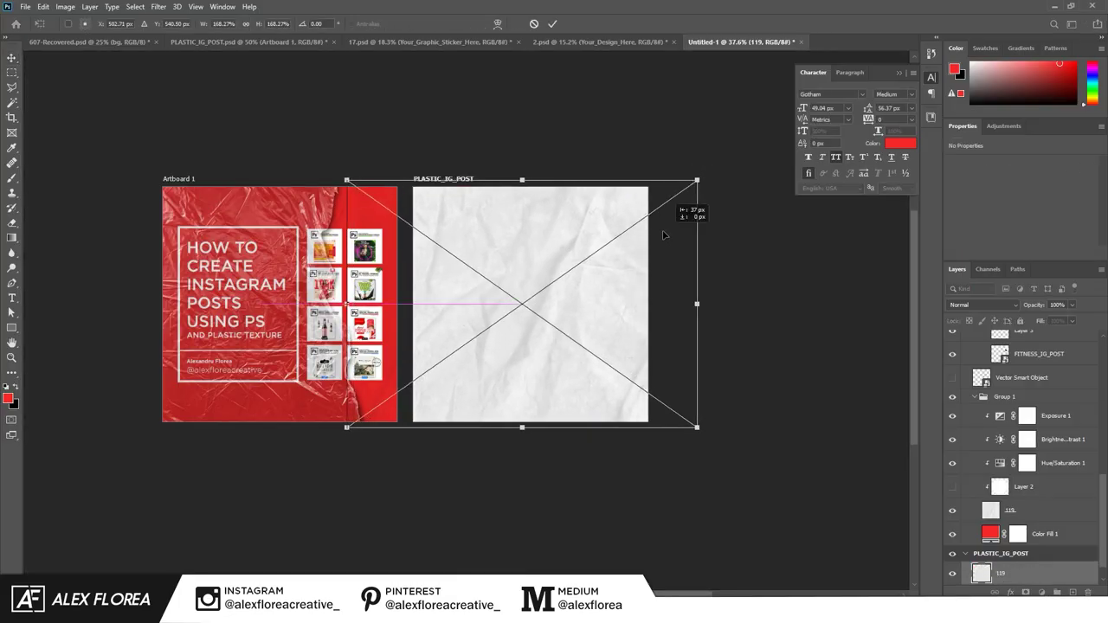
key(Return)
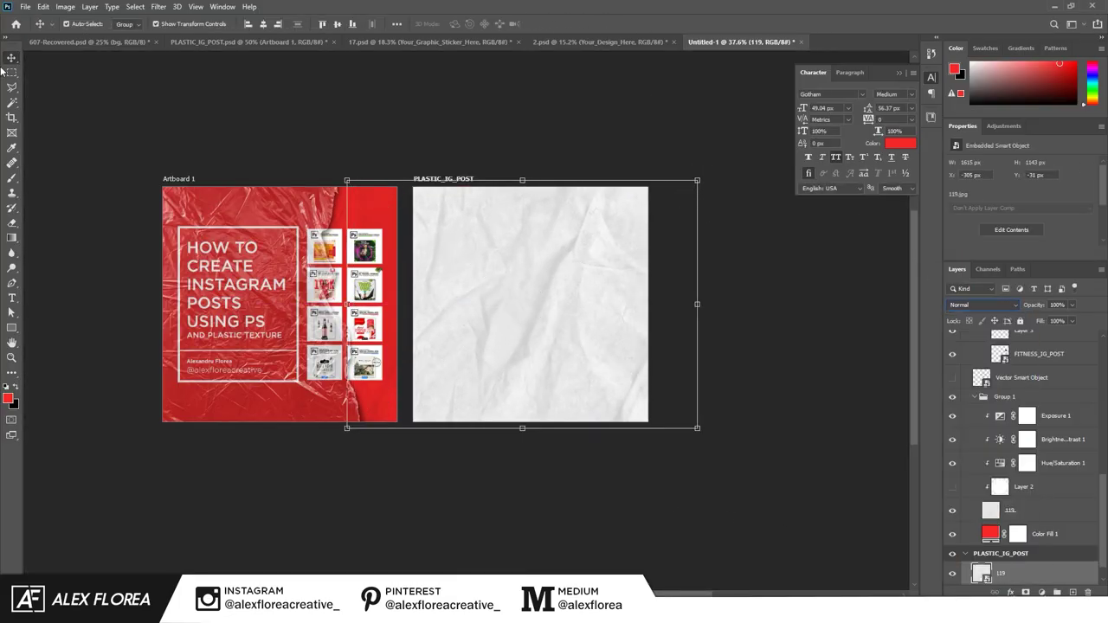
click(563, 24)
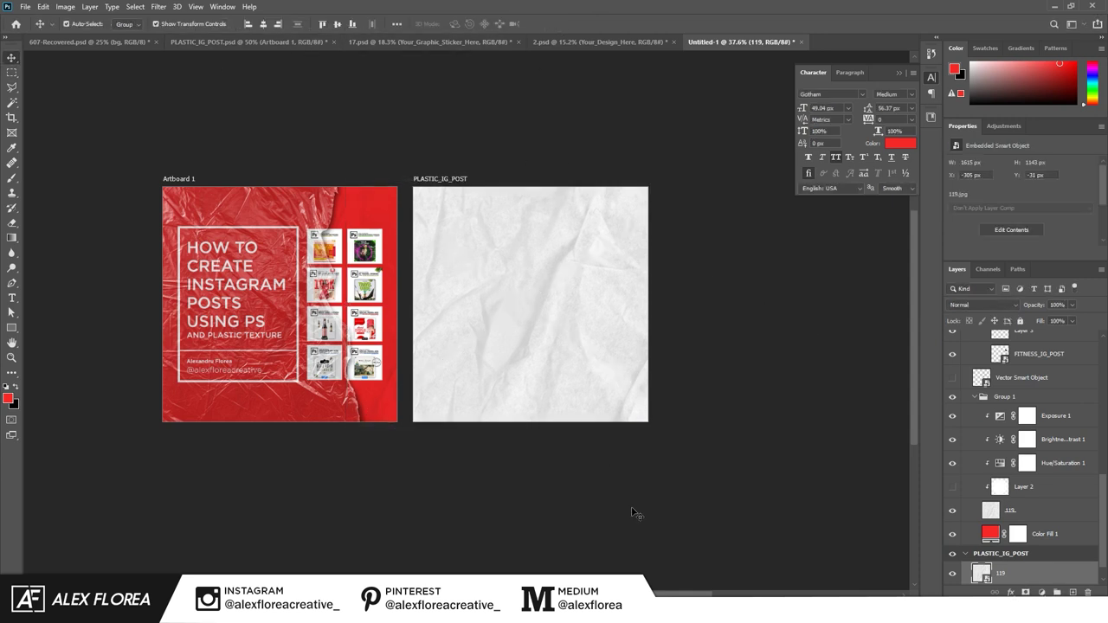
Step: Set the 119 texture's blend mode to Multiply and add a new empty layer above it
scroll(1024, 572, down, 1)
click(982, 305)
click(967, 330)
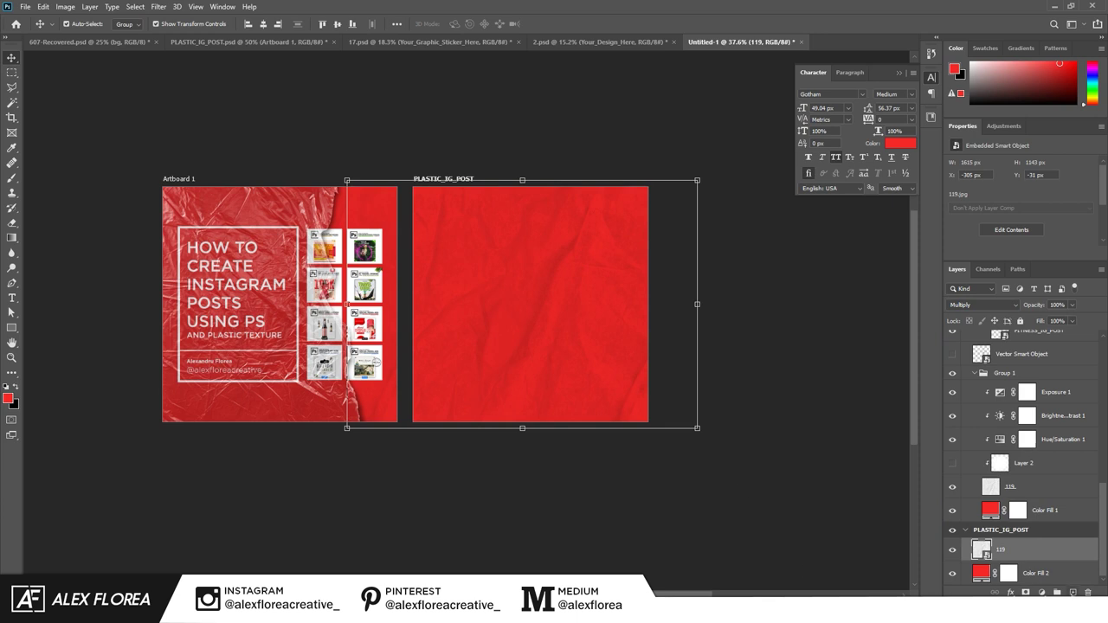
key(ctrl+shift+alt+n)
Step: Paint a large soft white spot in the centre of the artboard
key(b)
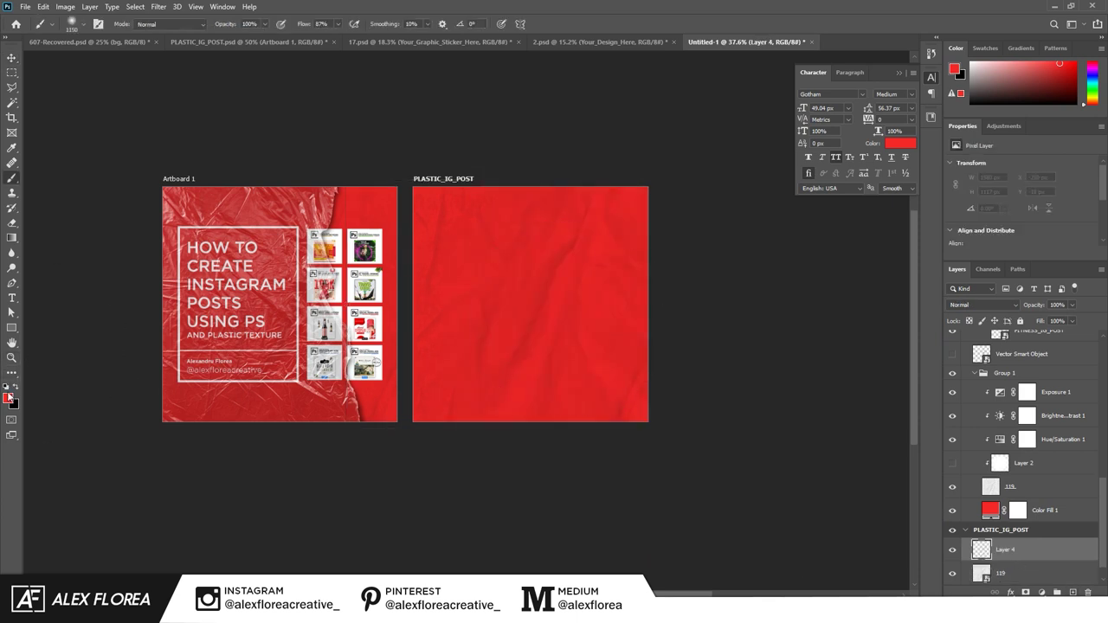
click(516, 275)
key(v)
click(159, 6)
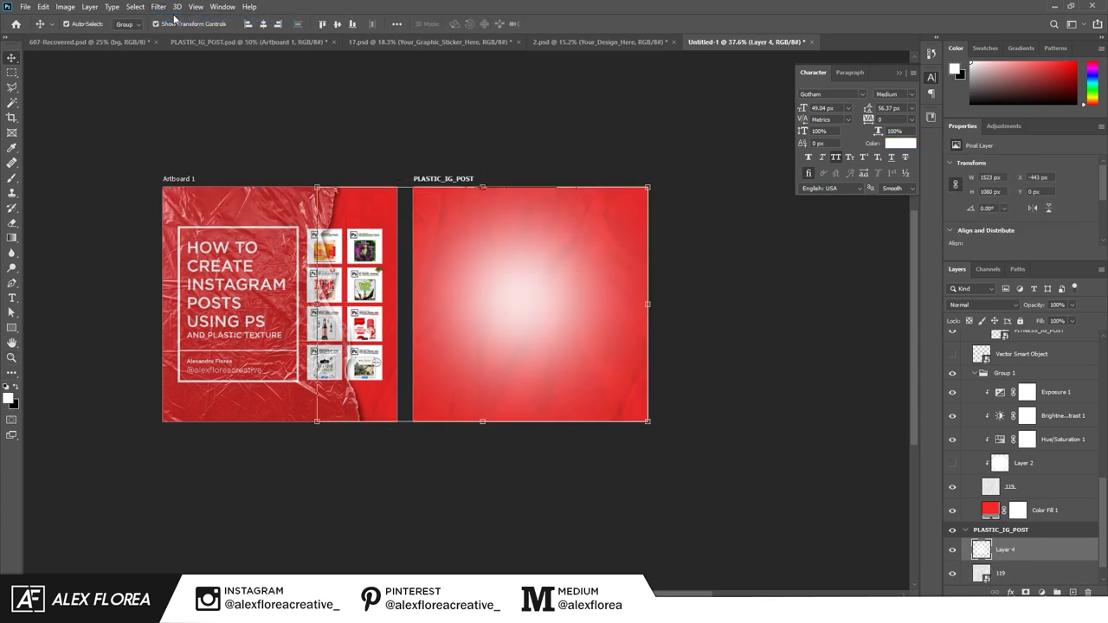
Step: Gaussian-blur the white spot, enlarge it, and blend it as Overlay at 89%
click(159, 6)
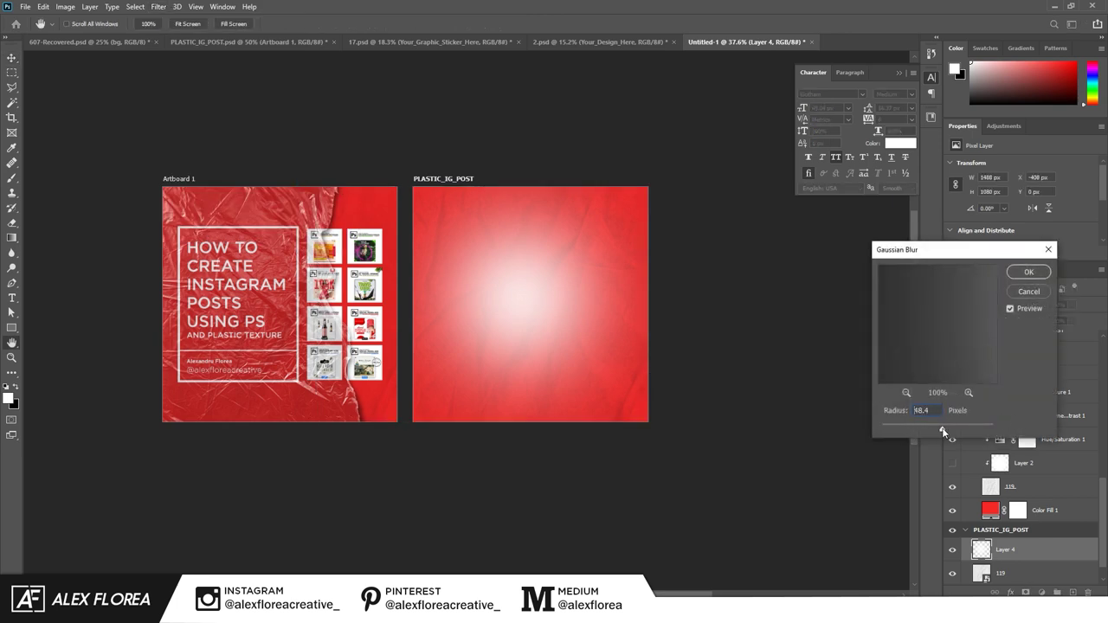
click(1029, 272)
drag(644, 412, 675, 433)
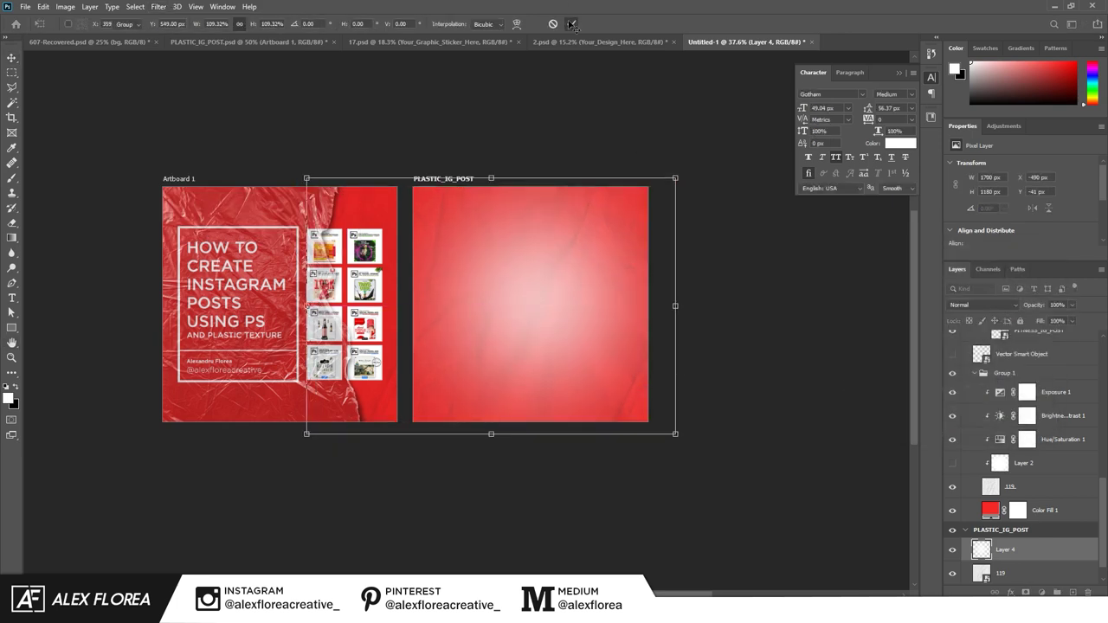
click(572, 23)
click(983, 305)
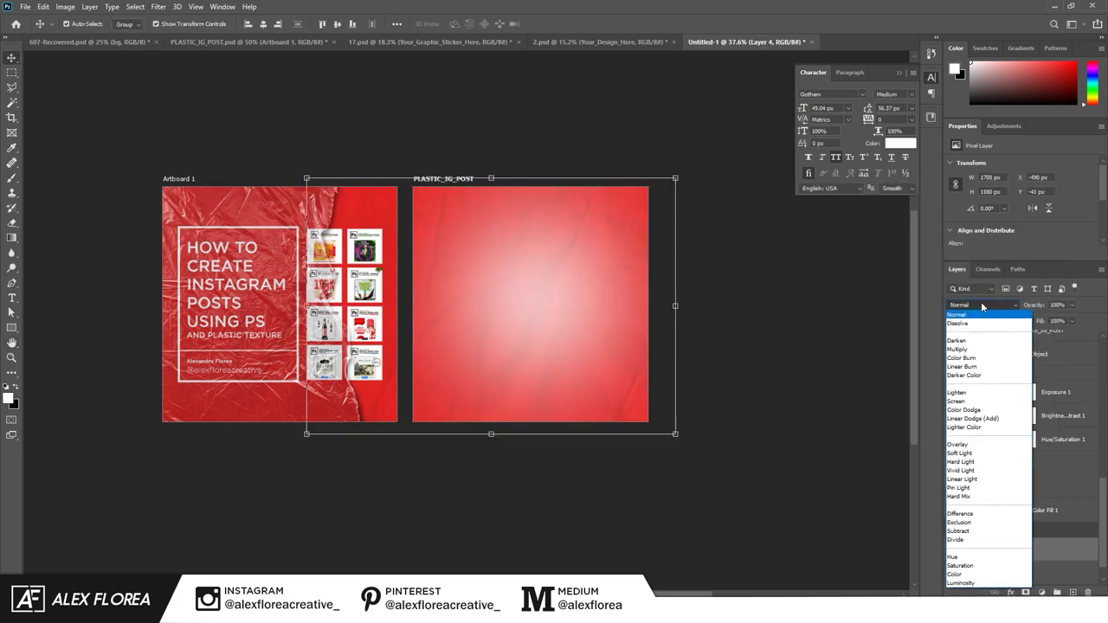
click(957, 444)
scroll(1039, 546, down, 1)
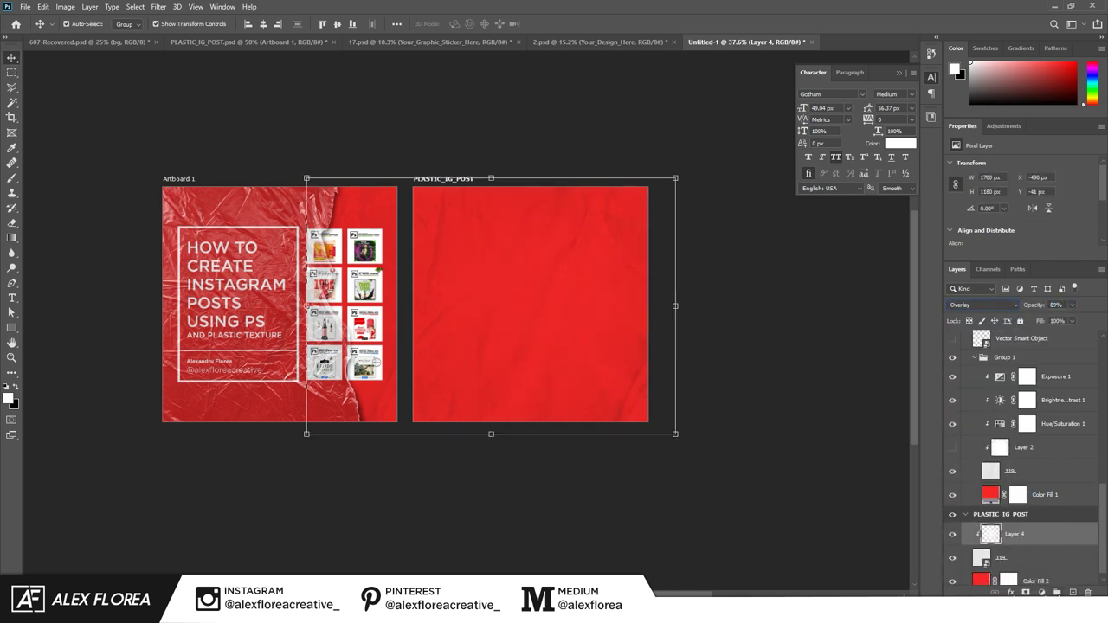
click(1041, 592)
Step: Add Hue/Saturation at -100 saturation and Brightness/Contrast at -10 and 17 above the texture
click(1053, 478)
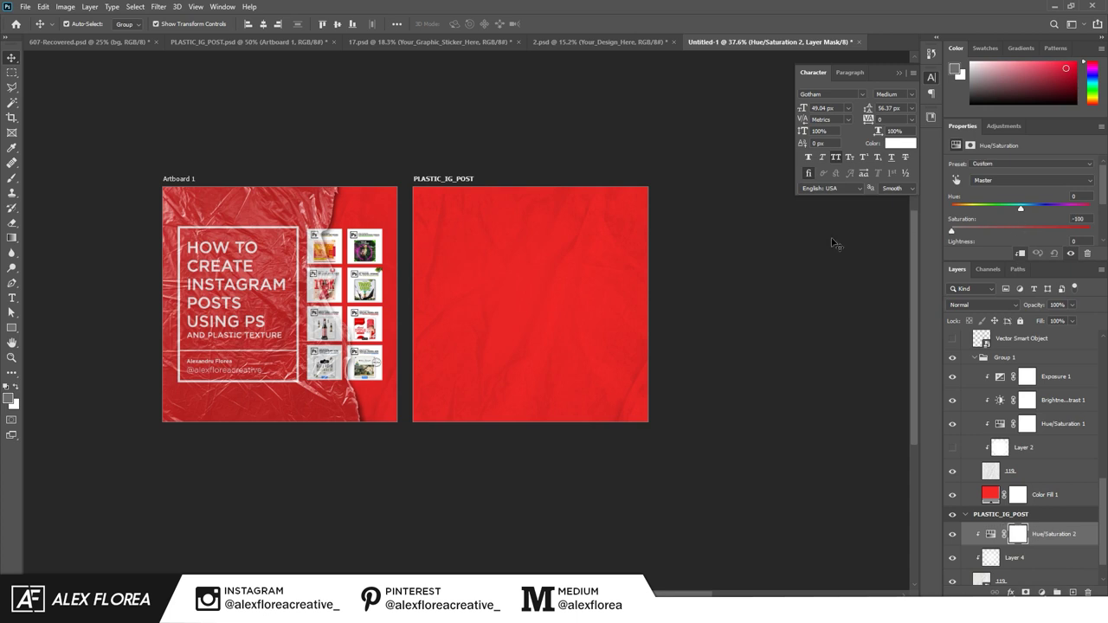
click(1042, 592)
click(1052, 410)
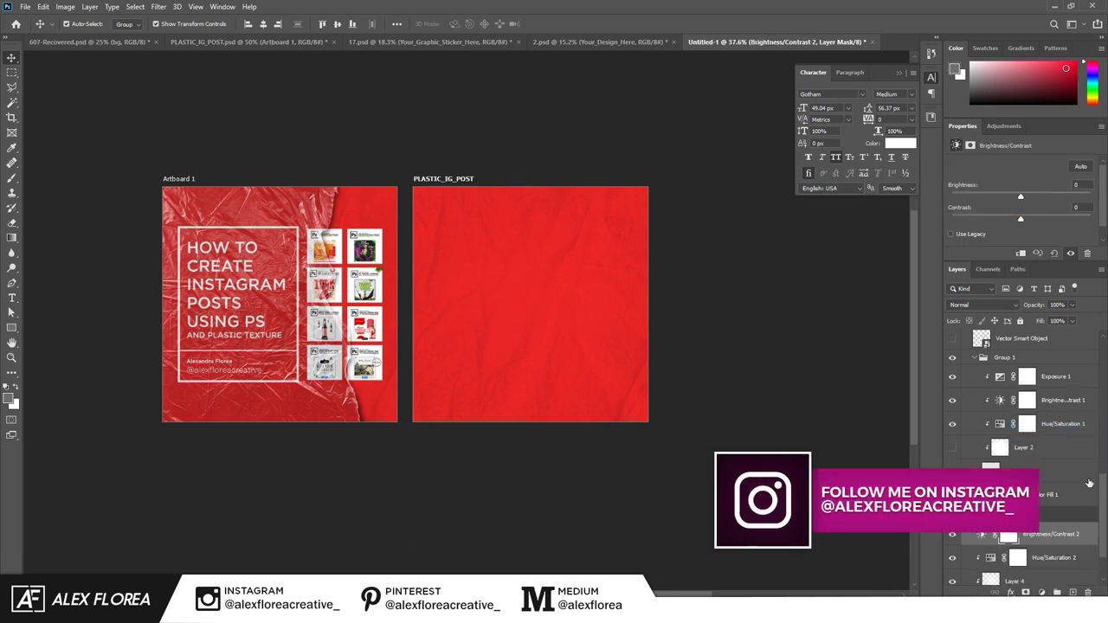
scroll(1039, 499, down, 2)
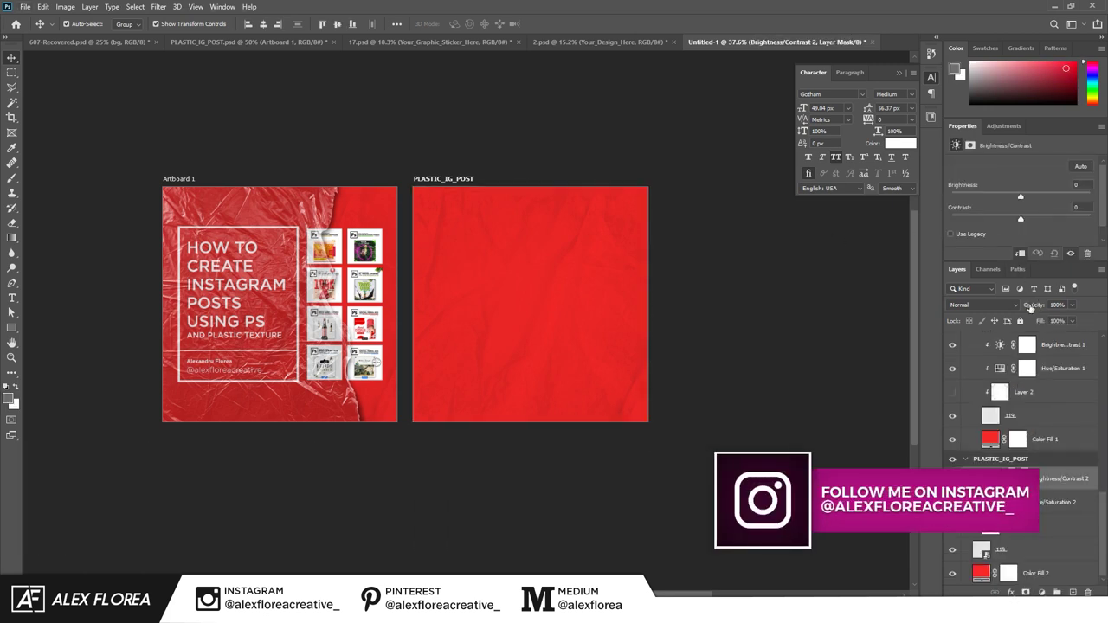
scroll(1022, 407, up, 2)
scroll(1022, 390, up, 2)
click(965, 338)
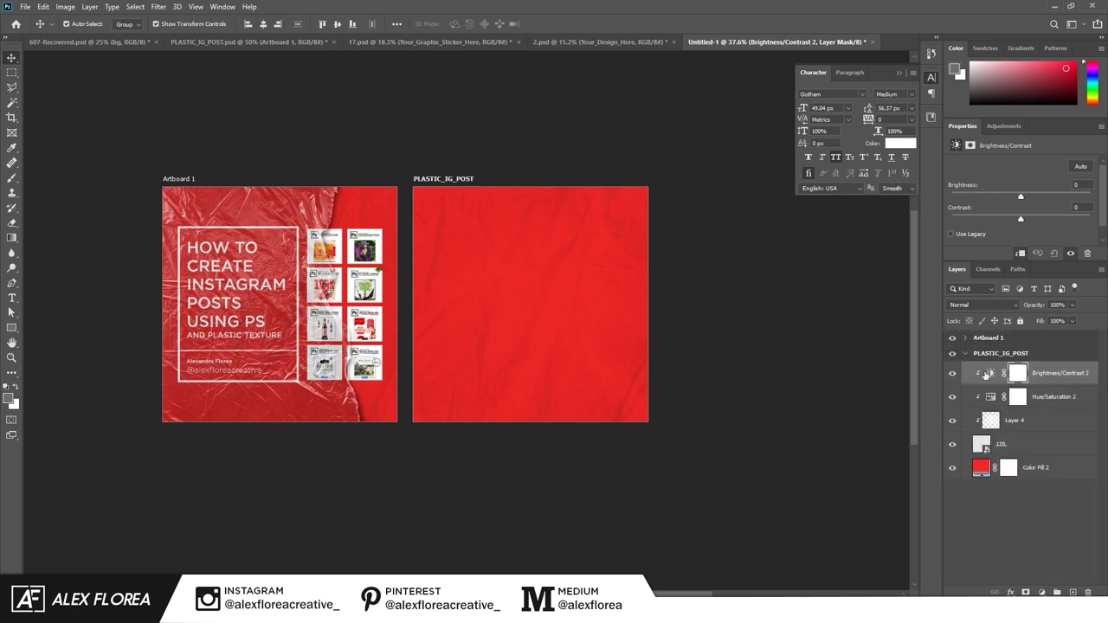
click(1030, 198)
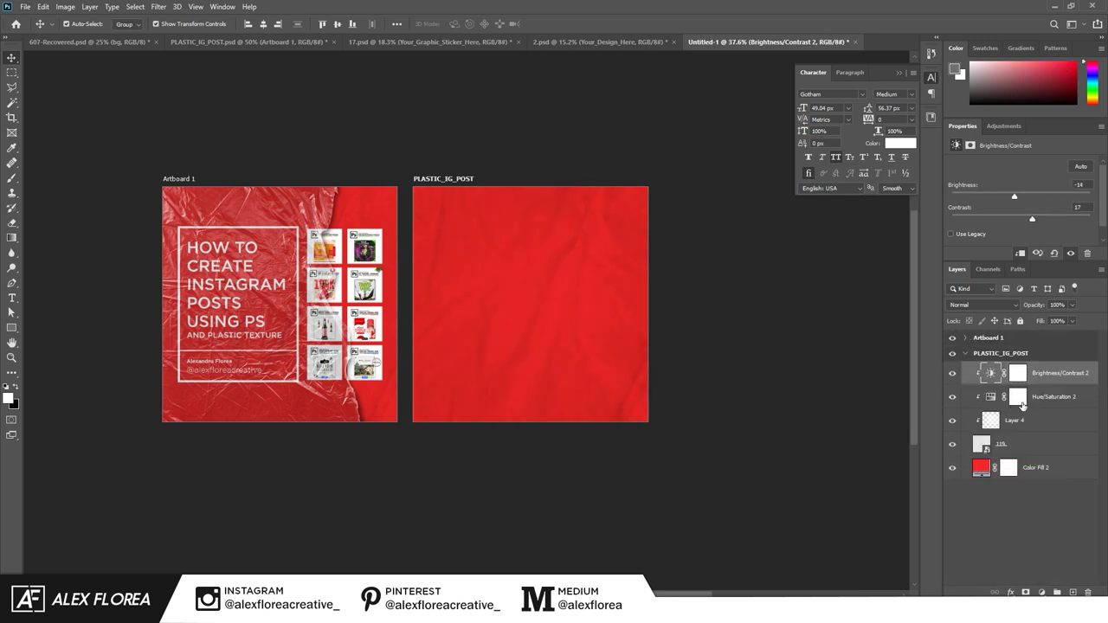
key(m)
scroll(594, 453, up, 2)
Step: Add an Exposure adjustment and fine-tune it to -0.06
click(1042, 592)
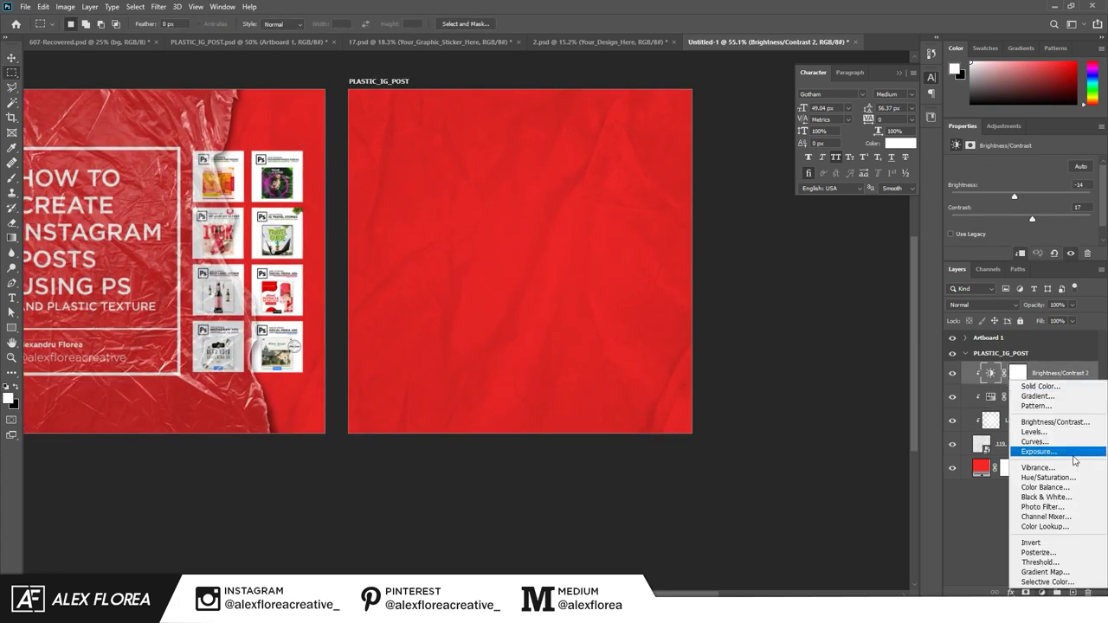
click(1039, 451)
drag(1022, 193, 1021, 217)
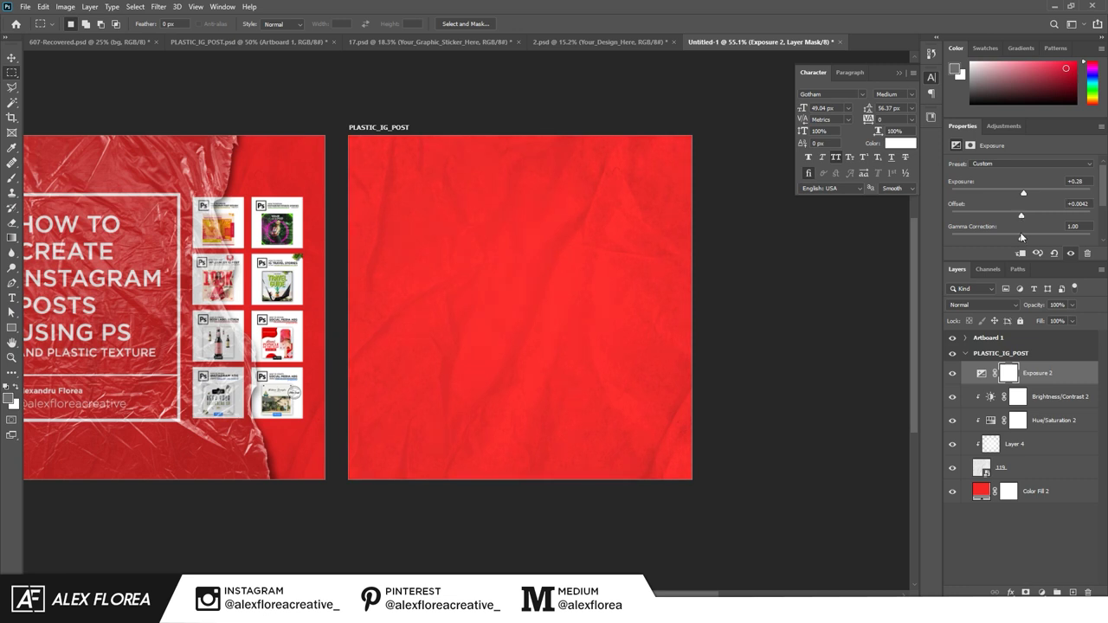
click(953, 374)
click(953, 373)
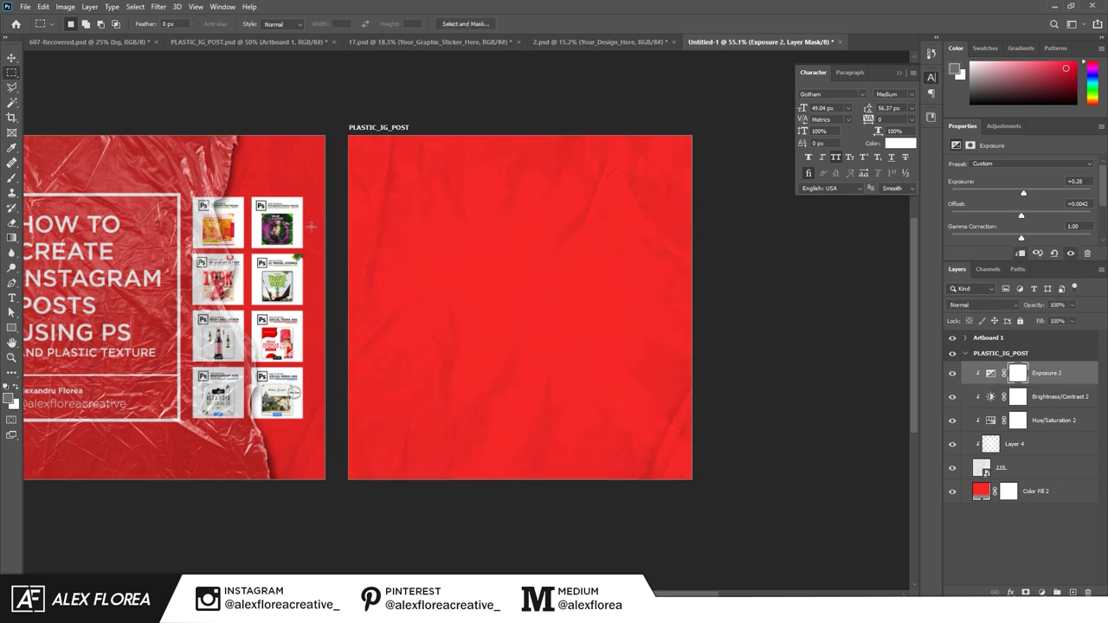
scroll(811, 355, down, 2)
click(1018, 445)
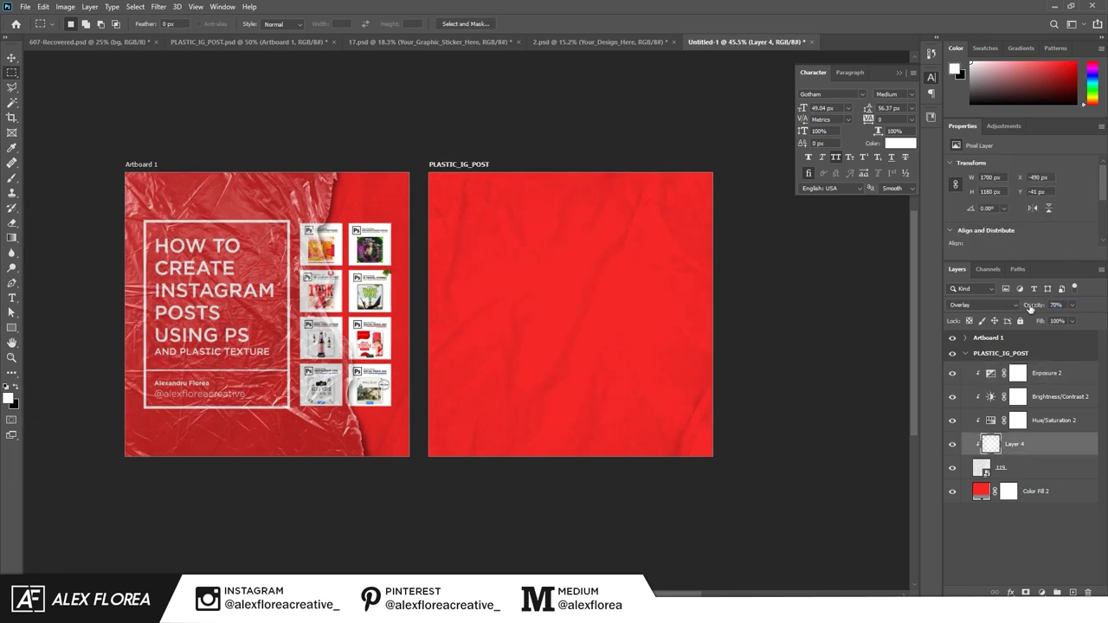
click(1039, 398)
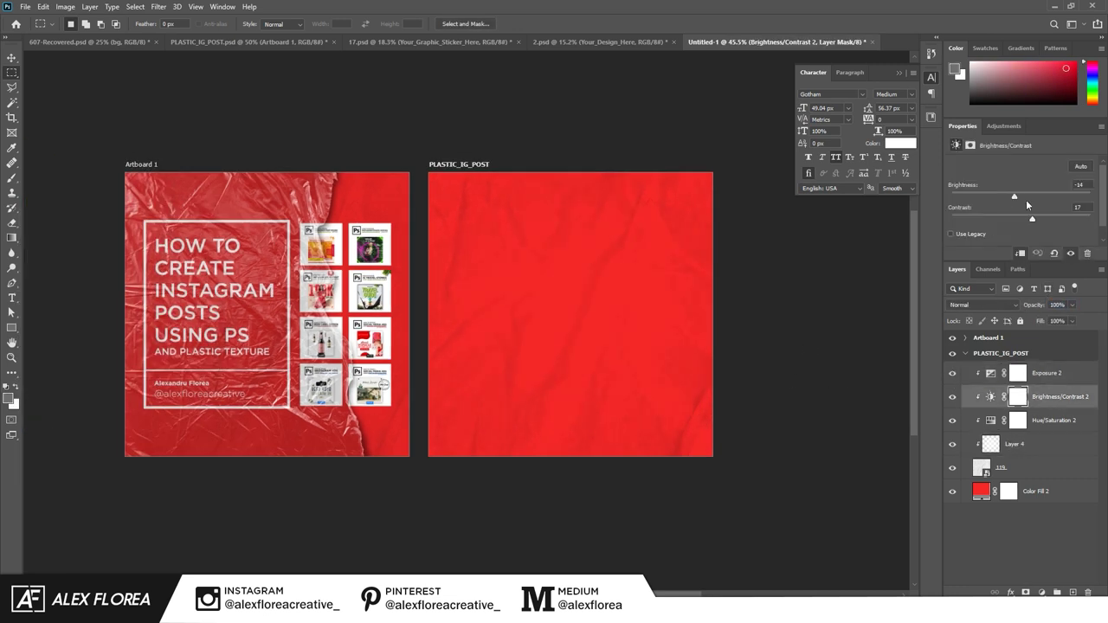
click(1033, 373)
drag(1022, 195, 1021, 196)
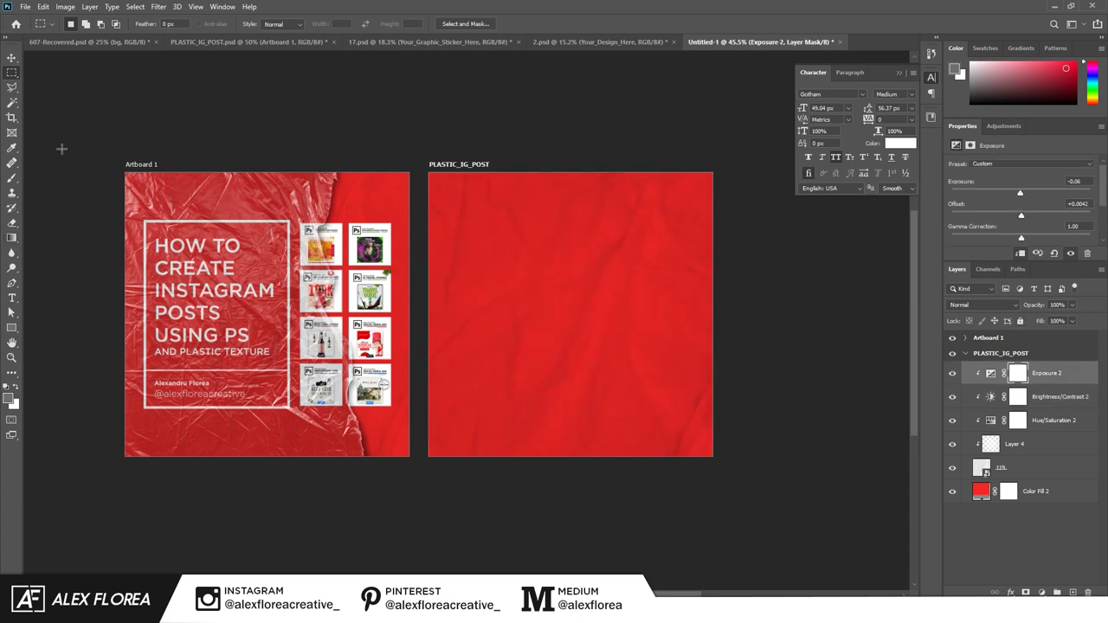
Step: Place the eight post images on PLASTIC_IG_POST and shrink them together to about quarter size
key(v)
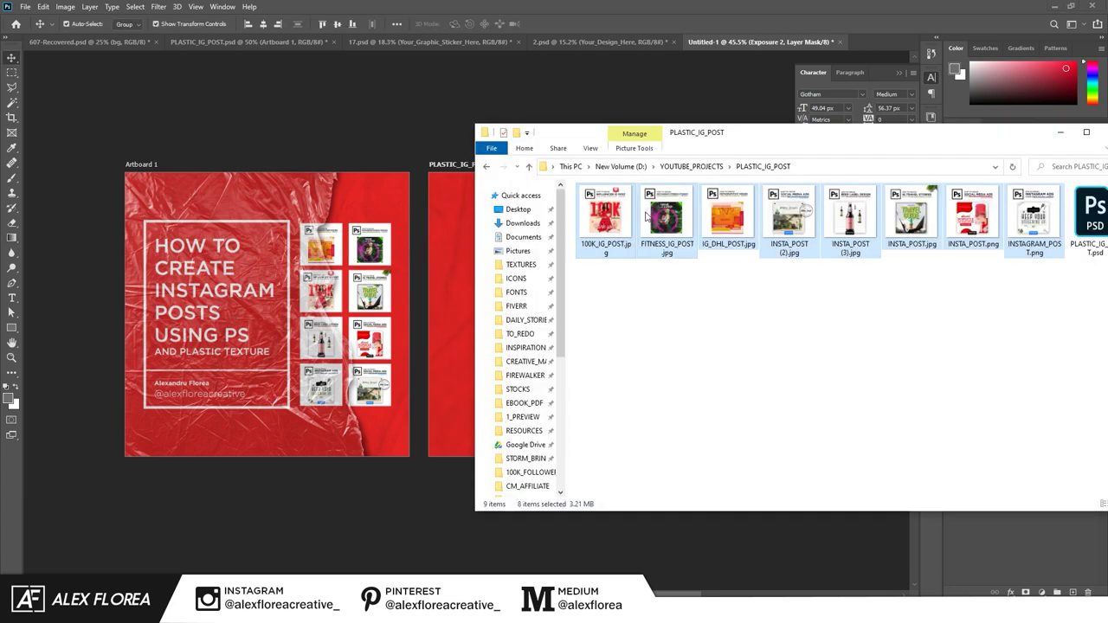
drag(601, 222, 609, 211)
key(Return)
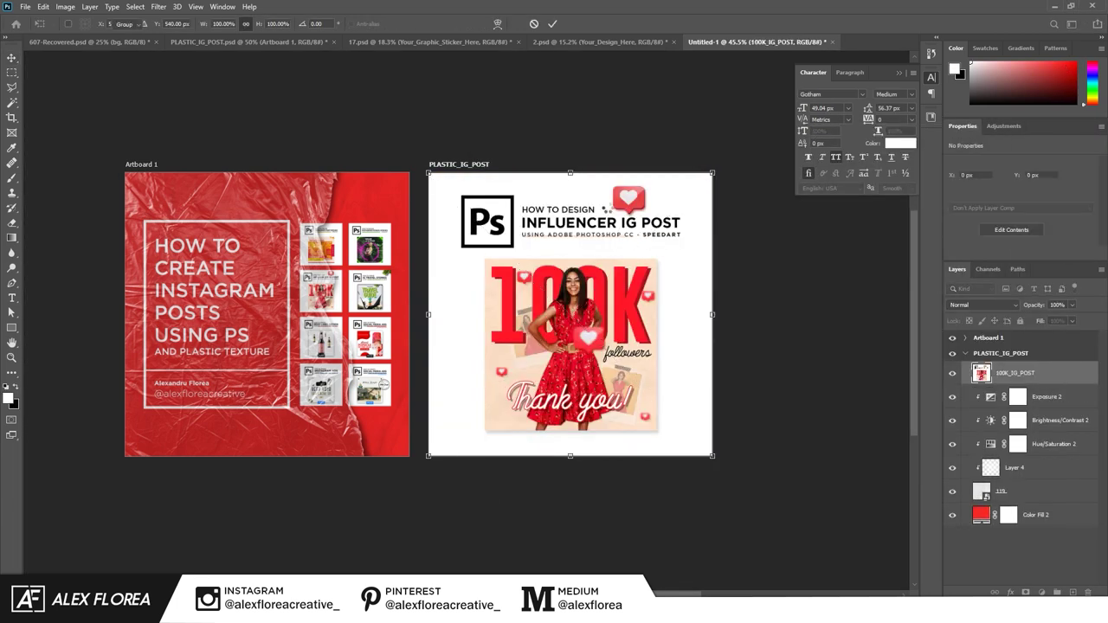
key(Return)
key(Return)
key(Return)
shift+click(1021, 539)
key(ctrl+t)
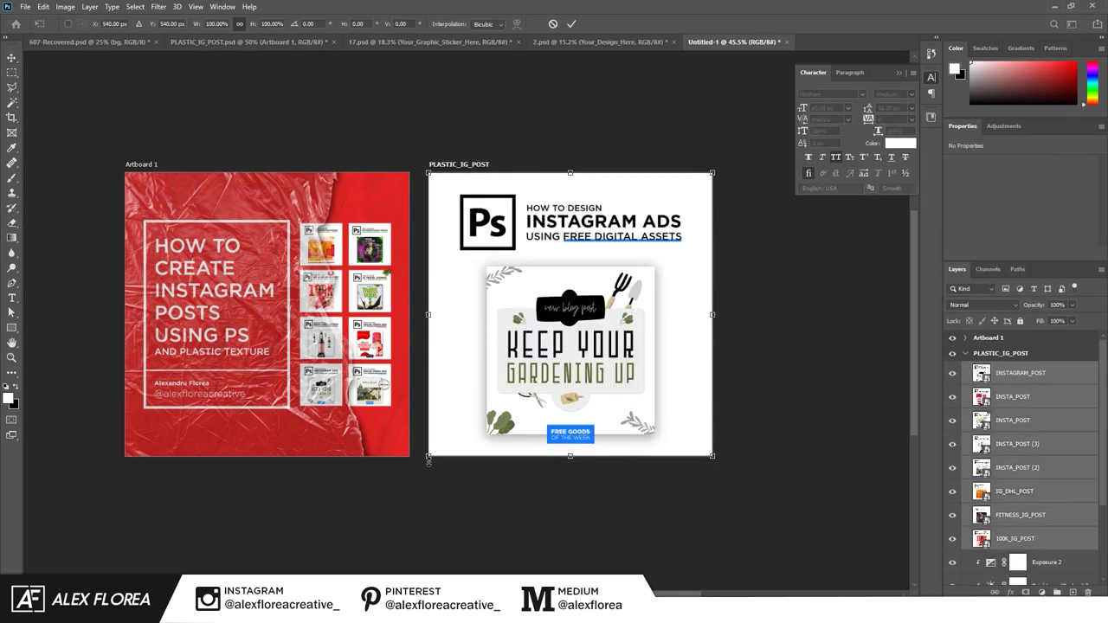
drag(429, 459, 637, 289)
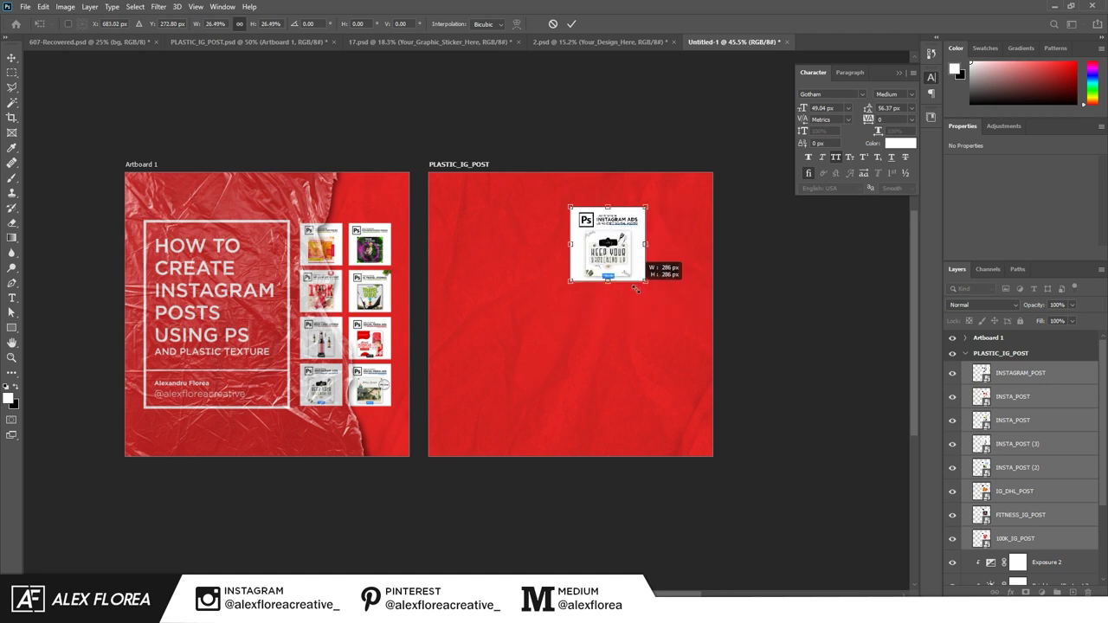
drag(636, 288, 628, 264)
key(Return)
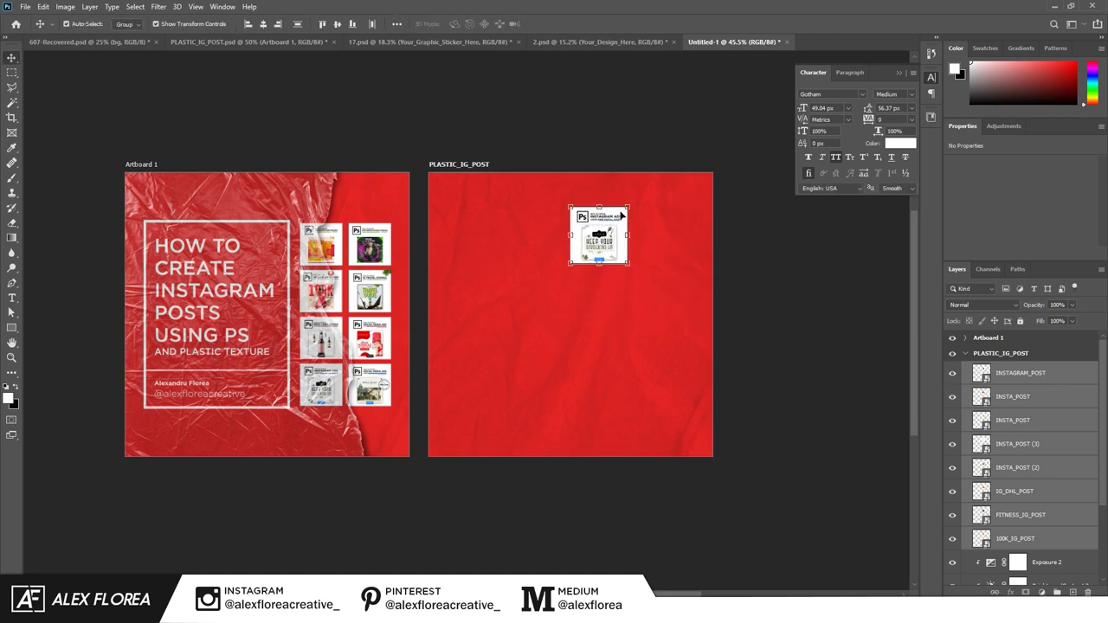
Step: Spread the post images out of the stack, putting the bottle post lower and purple post top right
drag(621, 214, 621, 404)
drag(616, 260, 674, 330)
mouse_move(618, 240)
mouse_down()
mouse_move(667, 258)
mouse_move(620, 319)
mouse_up()
mouse_move(616, 260)
mouse_down()
mouse_move(672, 383)
mouse_move(613, 243)
mouse_up()
drag(617, 270, 665, 234)
shift+click(612, 232)
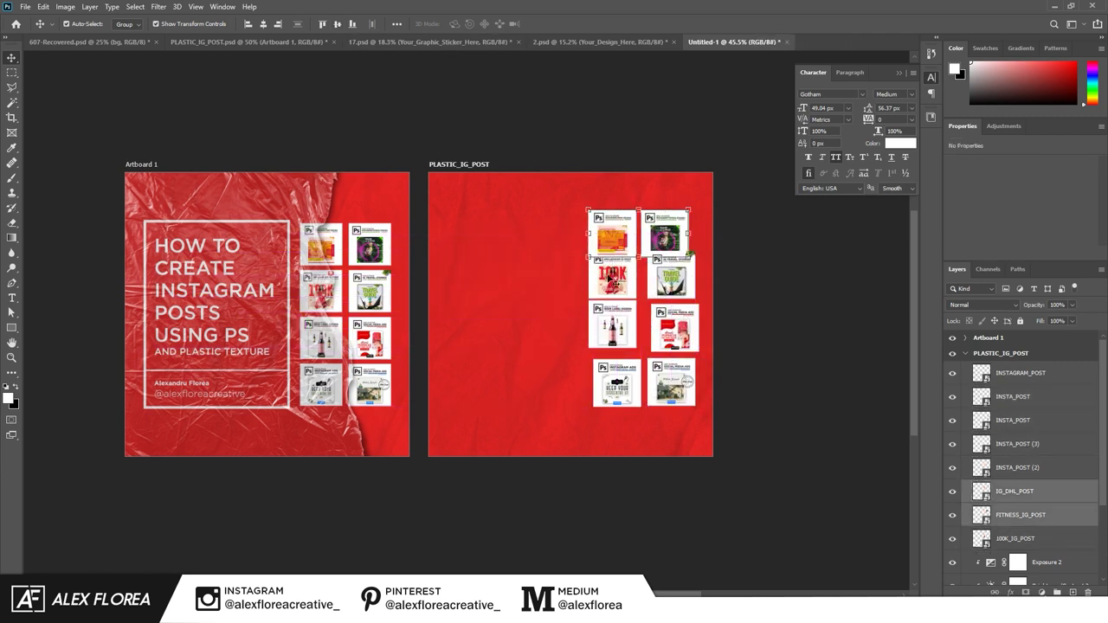
Step: Move the travel, popsicle and gardening posts into the remaining grid slots
scroll(632, 295, up, 3)
scroll(649, 312, up, 1)
mouse_move(697, 256)
mouse_down()
mouse_move(690, 231)
mouse_move(697, 241)
mouse_up()
drag(699, 353, 681, 379)
drag(582, 346, 582, 377)
mouse_move(593, 433)
mouse_down()
mouse_move(585, 472)
mouse_move(597, 430)
mouse_up()
drag(705, 449, 695, 474)
Step: Align the top edges of each row and nudge the rows into even spacing
click(675, 364)
shift+click(581, 364)
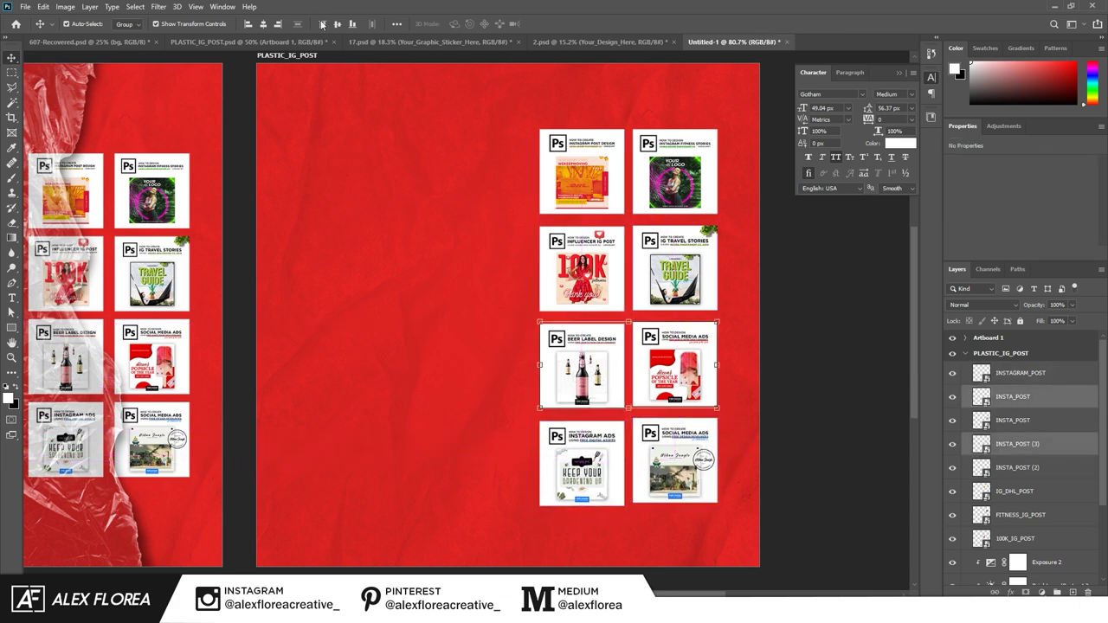
click(322, 24)
click(581, 459)
shift+click(675, 459)
drag(611, 450, 611, 433)
scroll(774, 375, down, 3)
scroll(725, 372, up, 3)
click(684, 121)
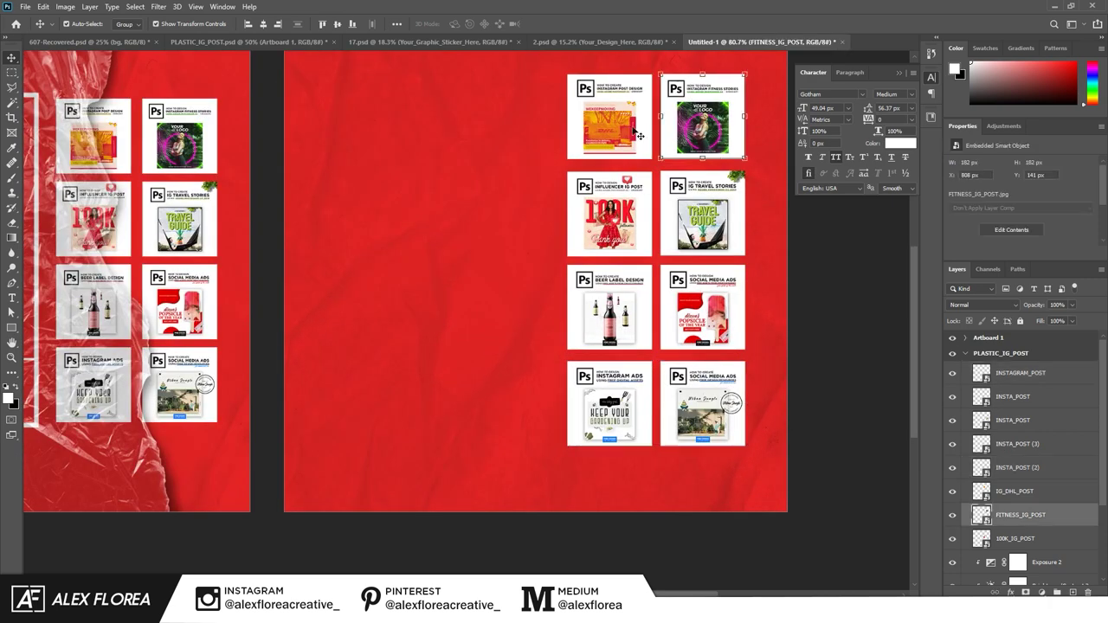
drag(638, 135, 638, 140)
click(611, 212)
shift+click(690, 207)
drag(690, 196, 690, 198)
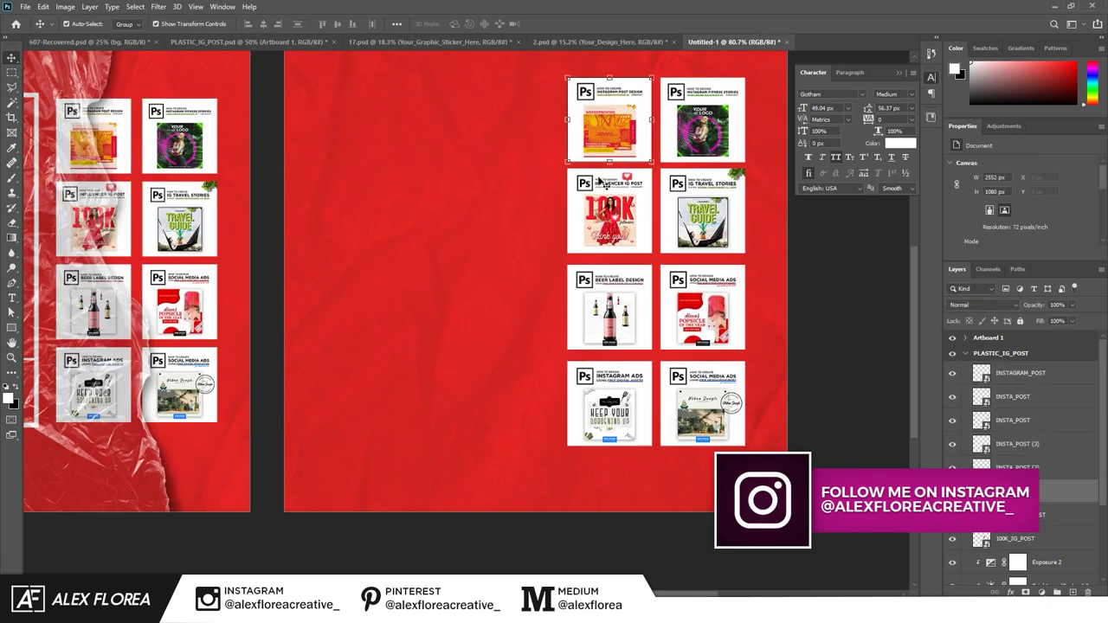
Step: Move the beer-label and social media ads posts row up about 13 px
drag(762, 519, 658, 74)
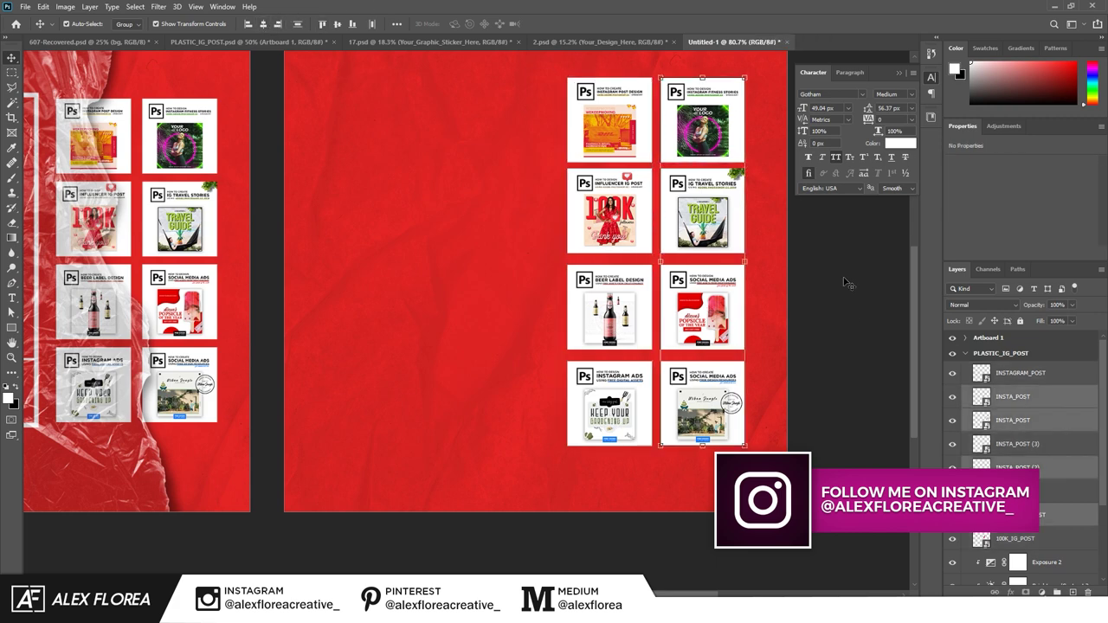
click(692, 286)
shift+click(610, 277)
scroll(658, 286, up, 2)
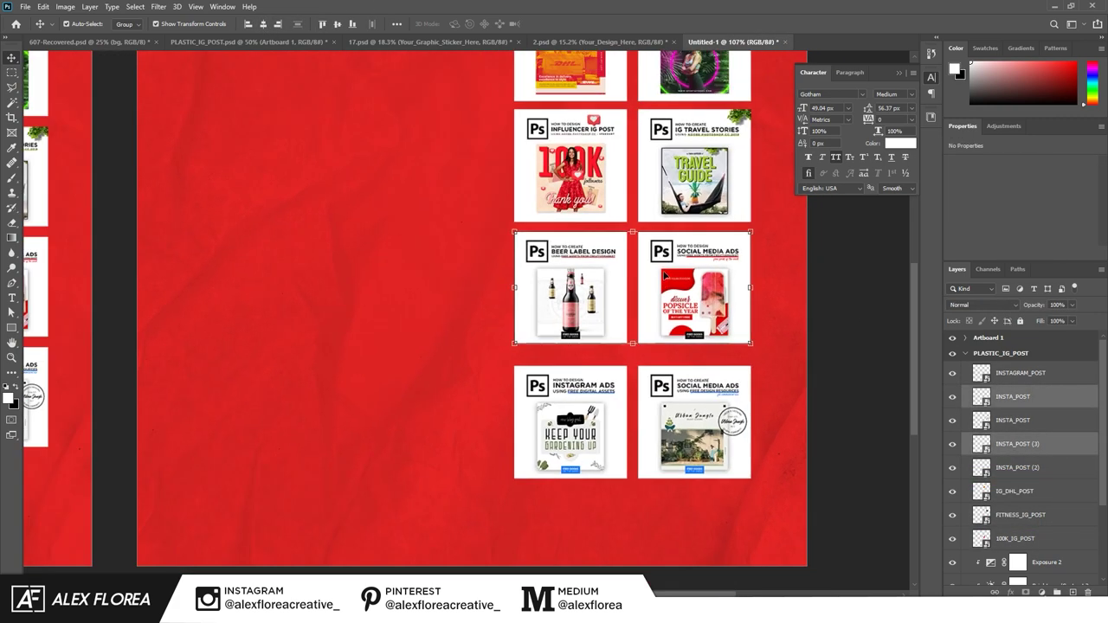
drag(693, 415, 693, 405)
click(647, 101)
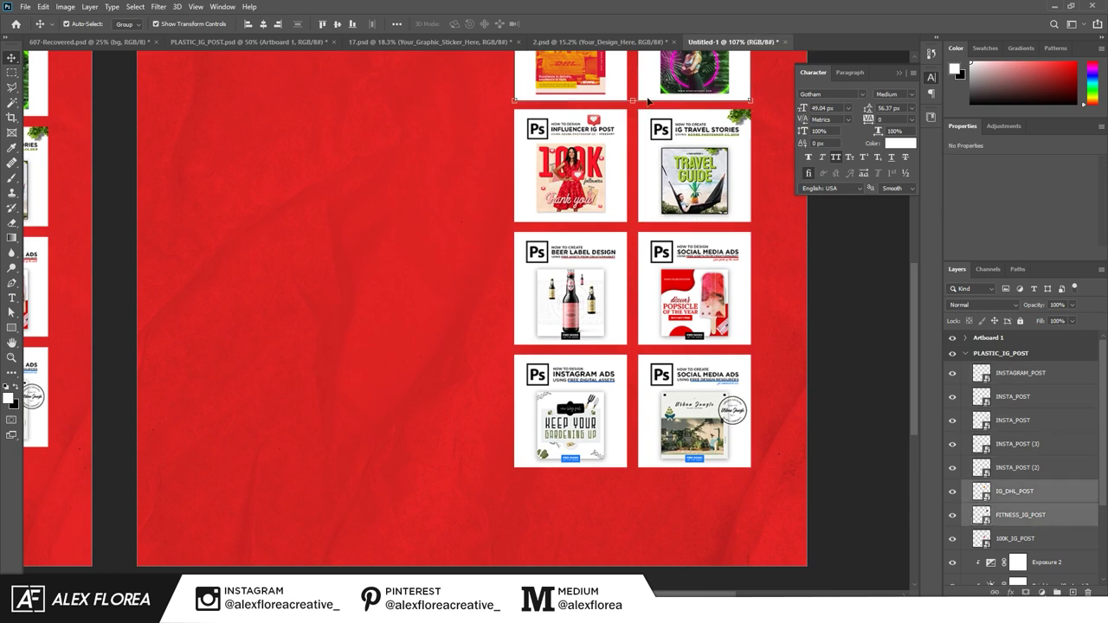
scroll(630, 405, down, 3)
Step: Group all posts, scale the group to about 87%, and name it 'thumbnails'
shift+click(1027, 375)
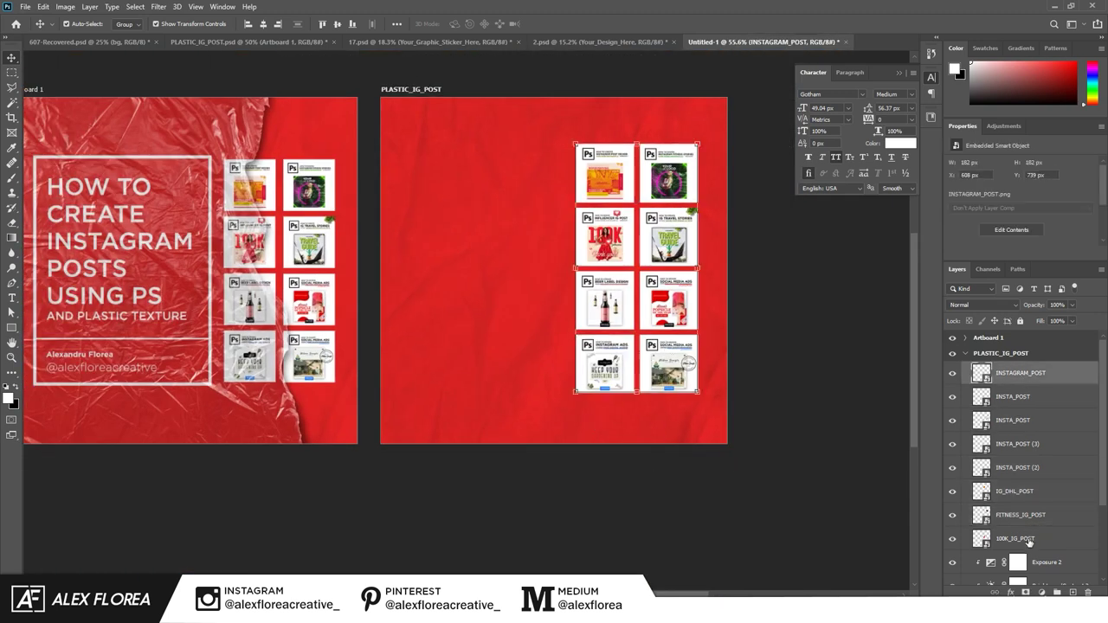
key(ctrl+g)
key(ctrl+t)
drag(698, 143, 690, 159)
mouse_move(655, 205)
mouse_down()
mouse_move(669, 205)
mouse_move(658, 204)
mouse_up()
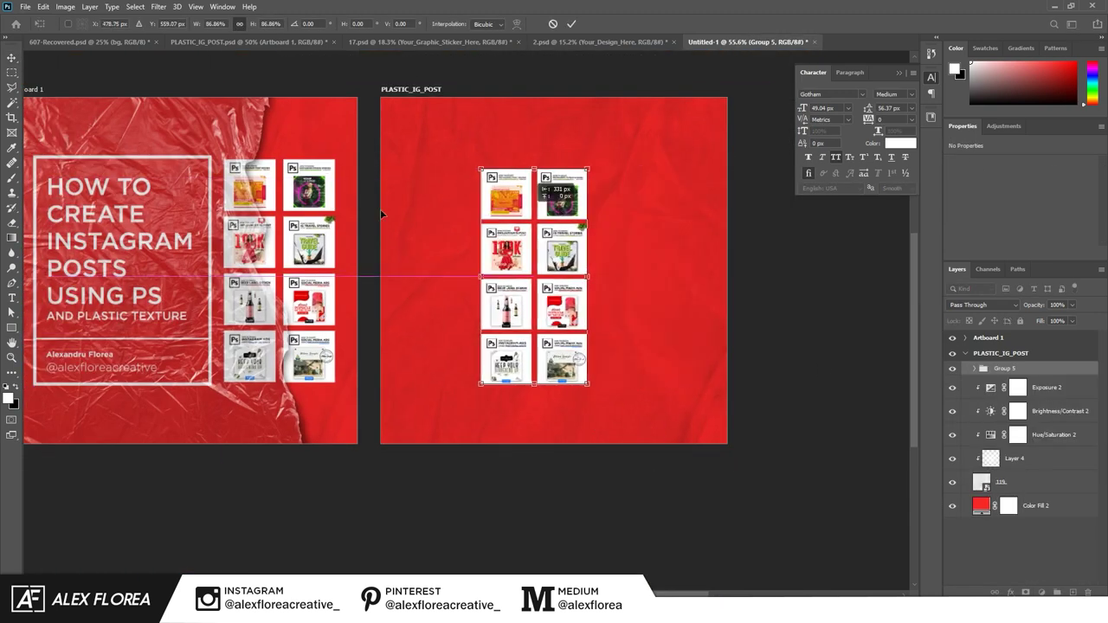
key(Return)
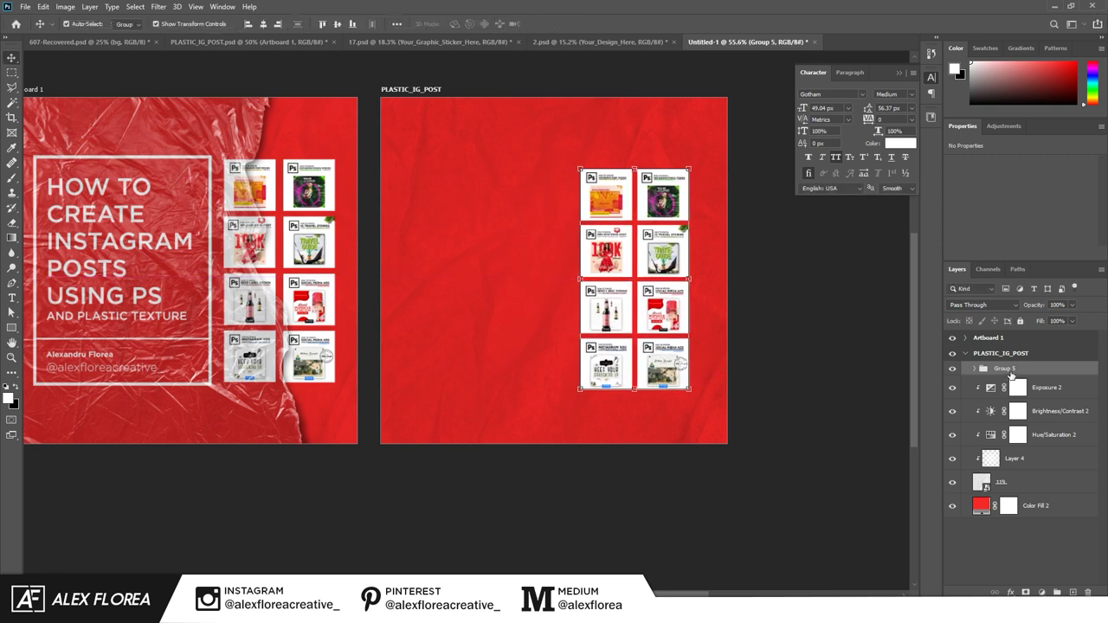
double_click(1006, 369)
text(thumbnails)
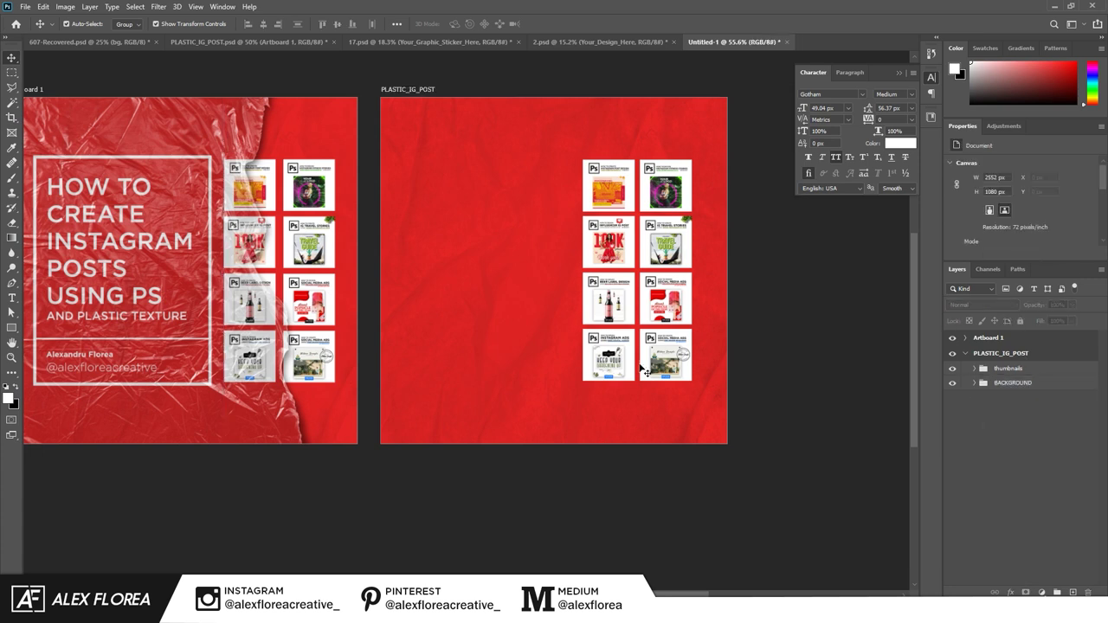
right_click(10, 329)
Step: Draw a tall rectangle on the left with no fill and a 10 px white stroke
click(52, 325)
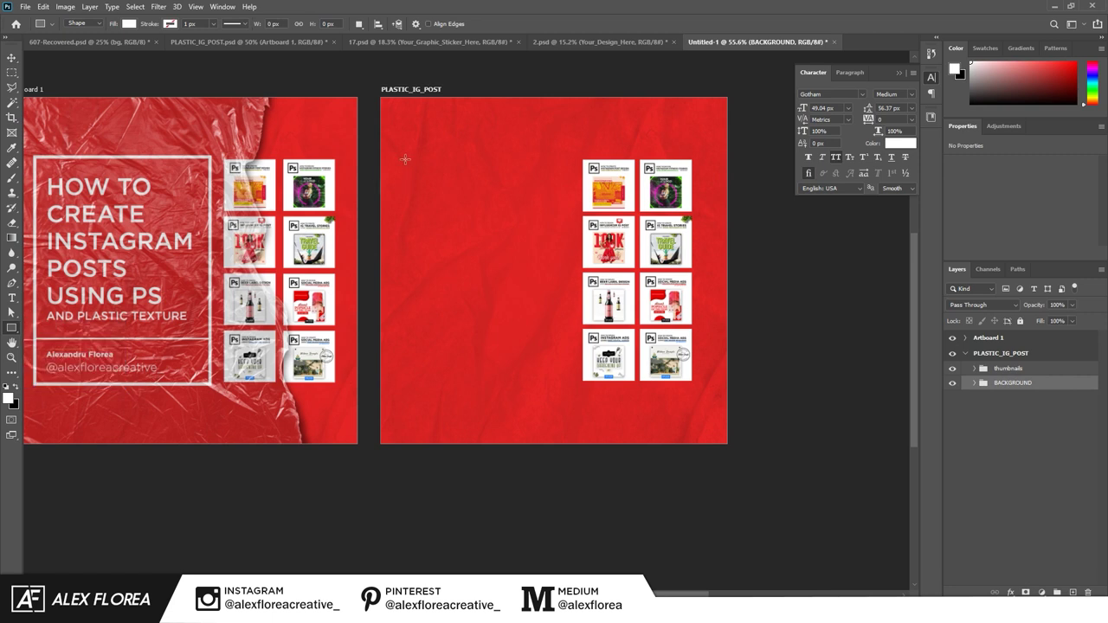
drag(559, 387, 568, 387)
click(955, 199)
click(954, 221)
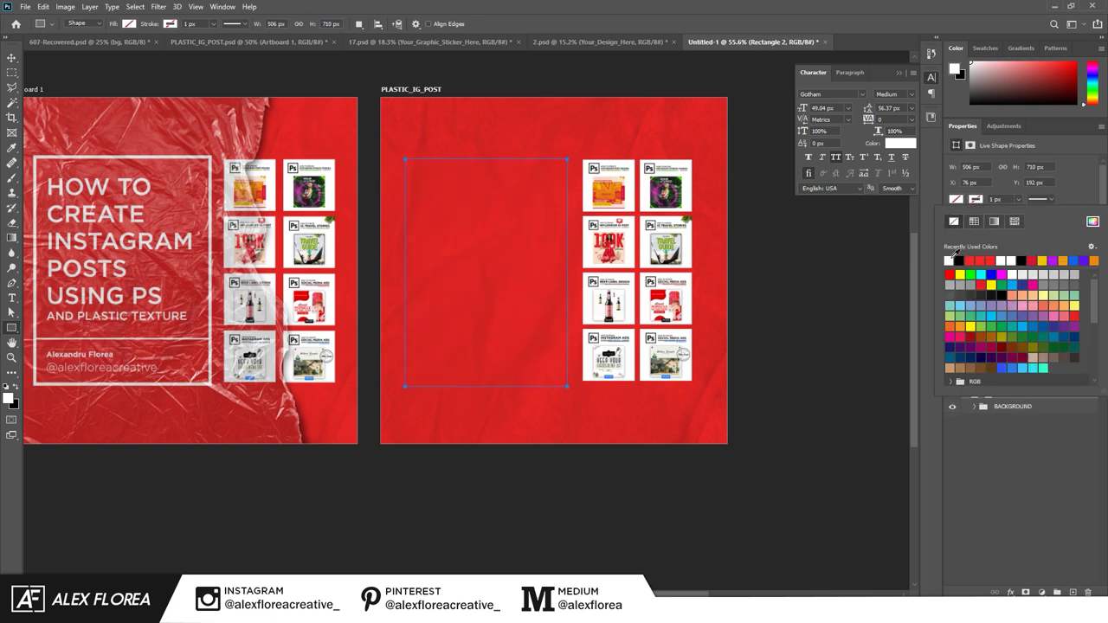
click(994, 199)
text(10)
key(Return)
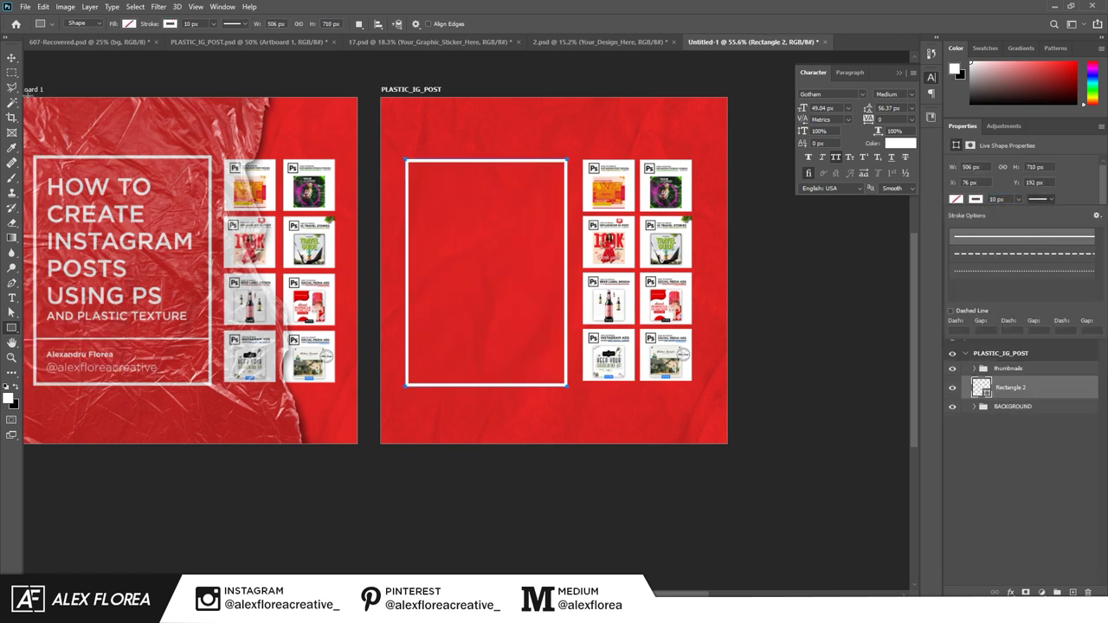
key(v)
Step: Widen the rectangle frame, shift the thumbnail grid right, and nudge the frame up
scroll(489, 390, down, 2)
scroll(632, 362, up, 2)
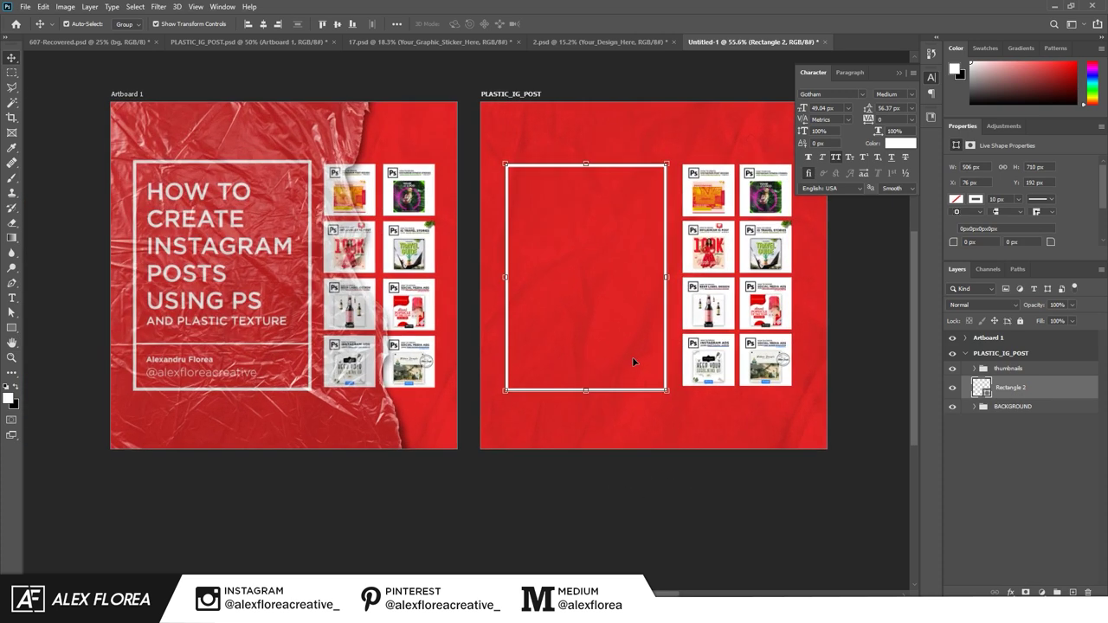
drag(684, 271, 691, 270)
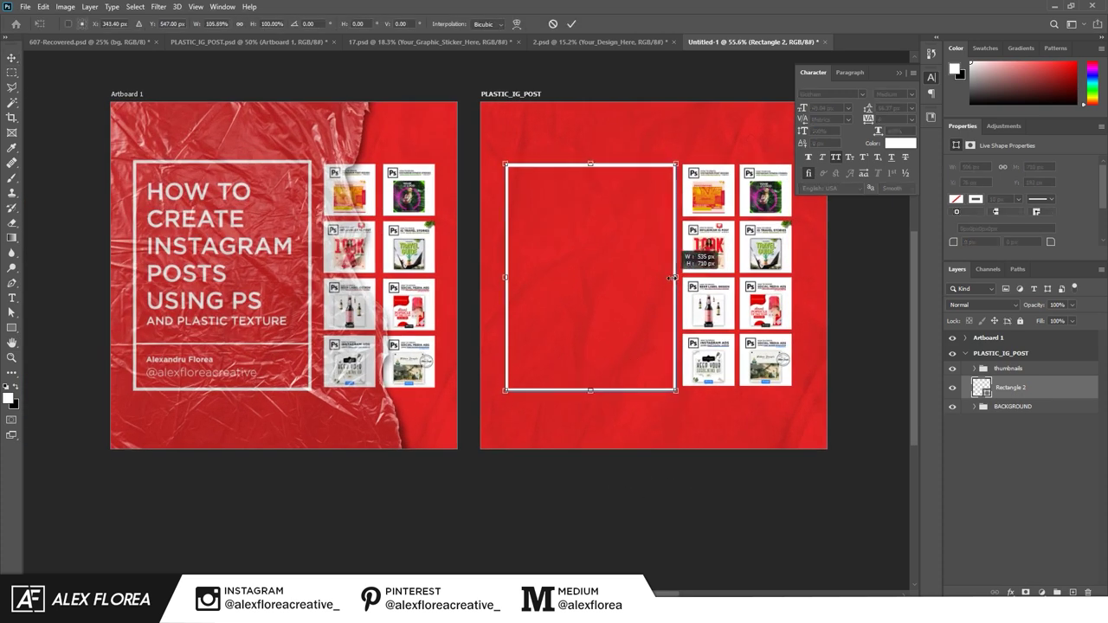
drag(760, 208, 765, 207)
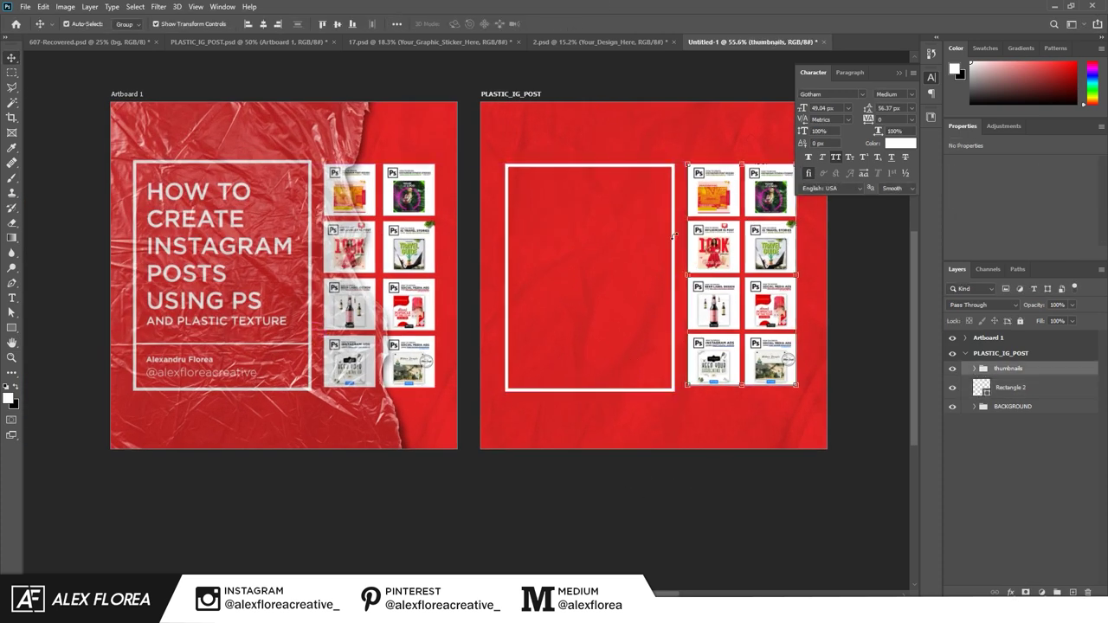
click(1005, 387)
key(Up)
key(Up)
key(Up)
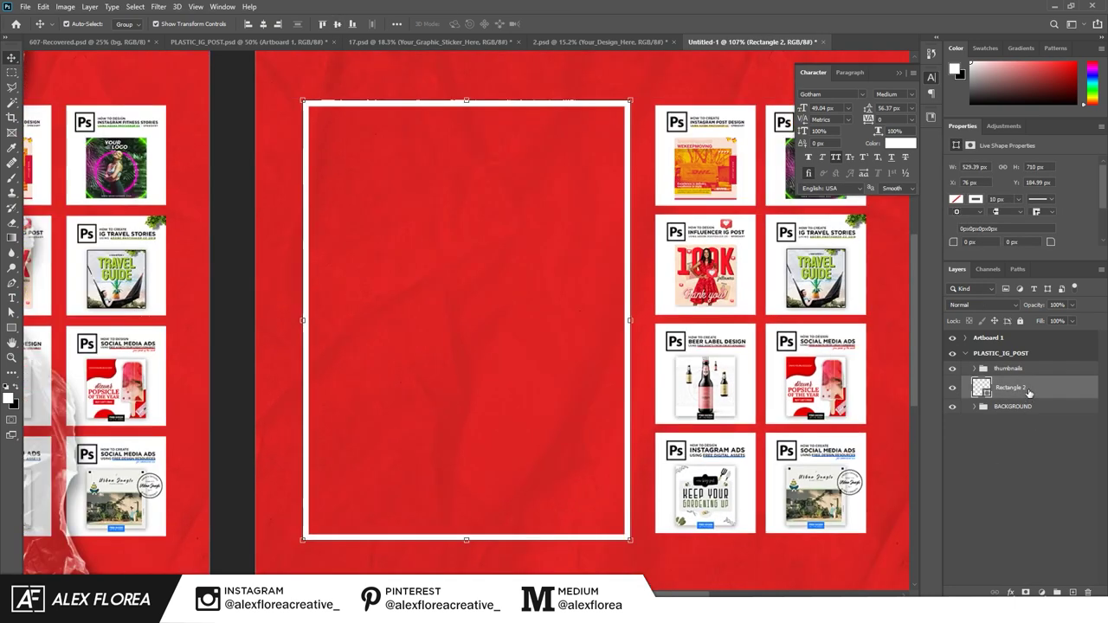
Step: Duplicate the frame, shorten the copy into a 142.5 px bottom box with a 5 px stroke
key(ctrl+j)
key(ctrl+t)
drag(502, 170, 502, 330)
drag(490, 406, 490, 428)
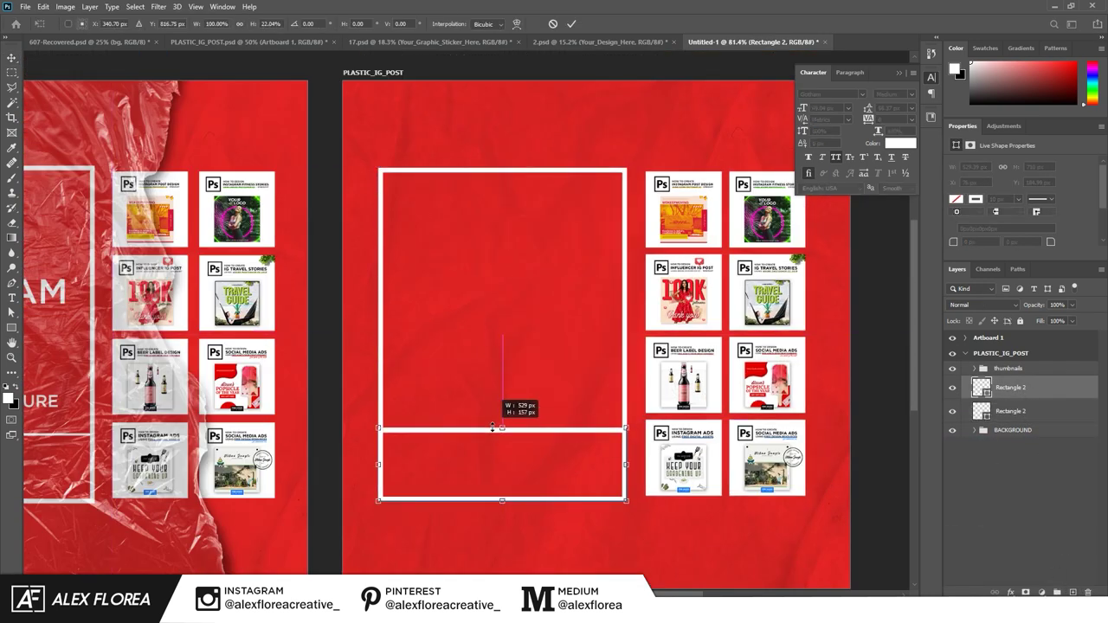
key(Return)
key(ctrl+0)
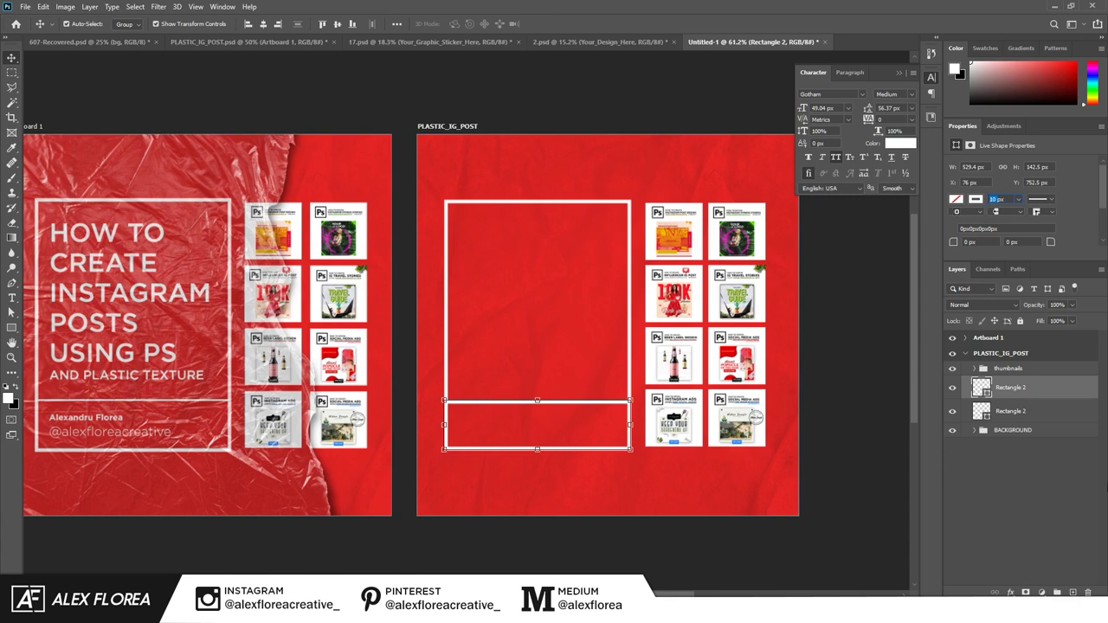
text(5)
key(Return)
Step: Type the title 'HOW TO' inside the frame
key(t)
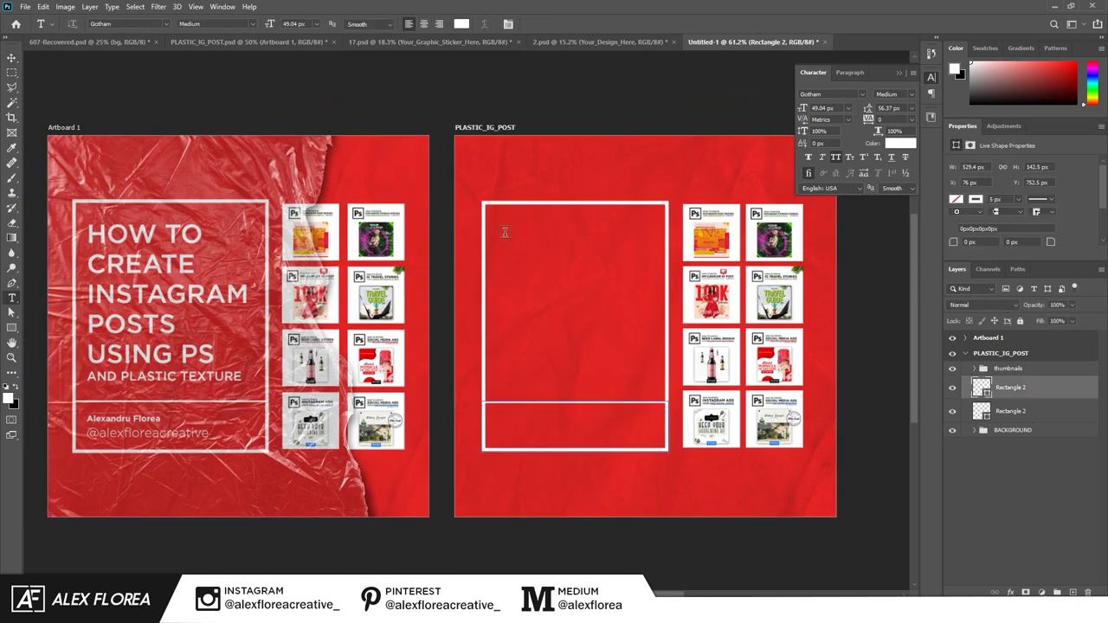
click(505, 232)
text(HOW TO)
key(Return)
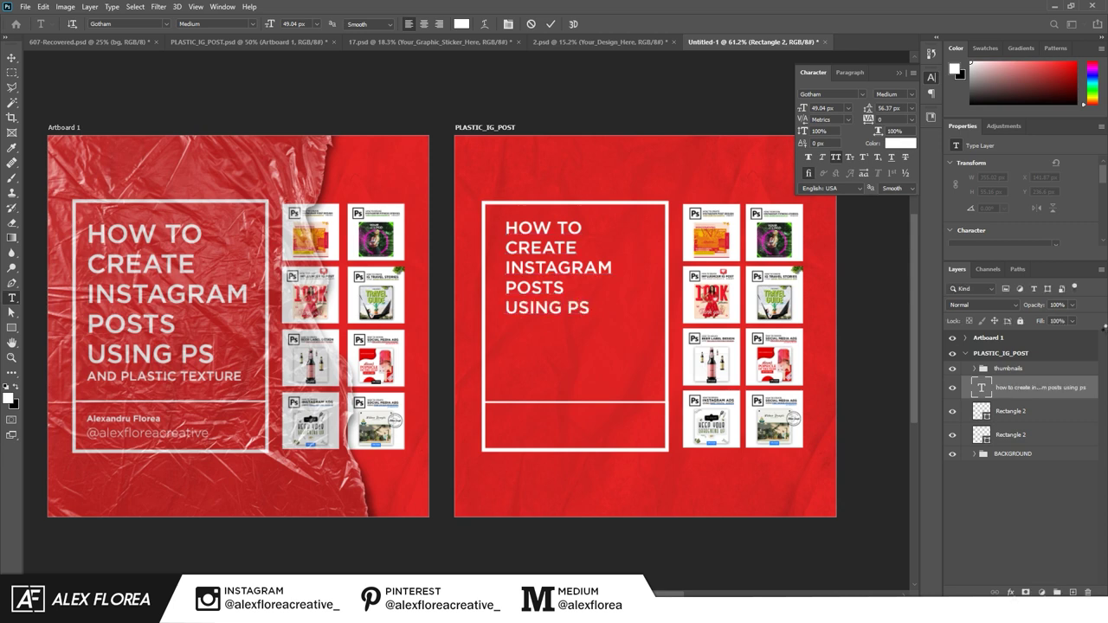
key(ctrl+Return)
Step: Make the title bold, scale it up, and set its line spacing to 82.7 px
click(892, 94)
click(896, 200)
key(ctrl+t)
drag(615, 317, 675, 383)
click(572, 23)
click(850, 72)
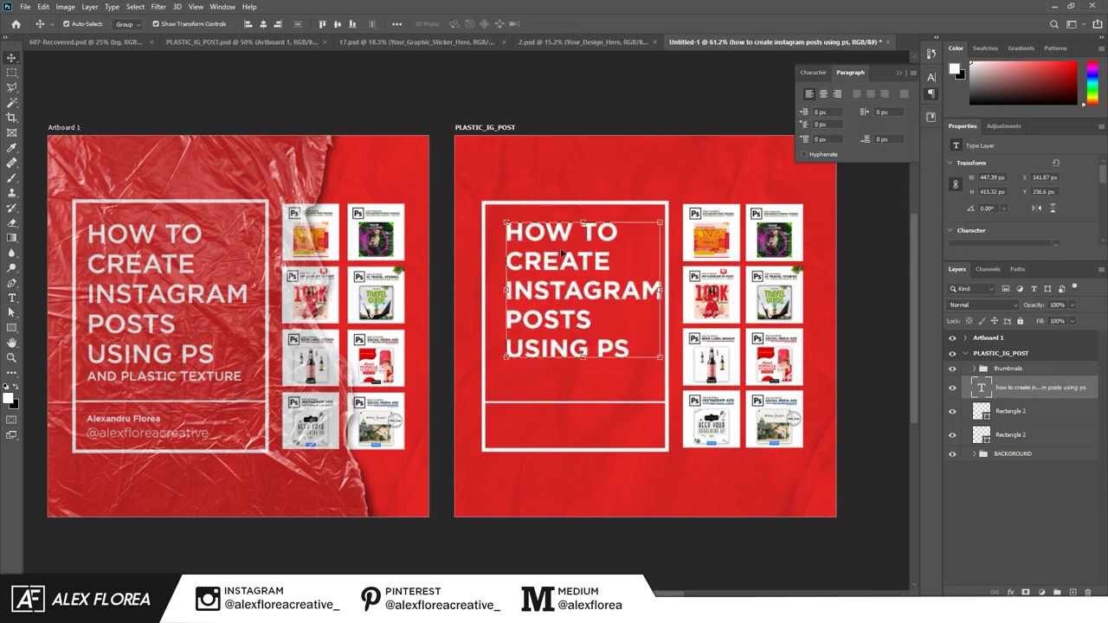
click(813, 72)
click(912, 107)
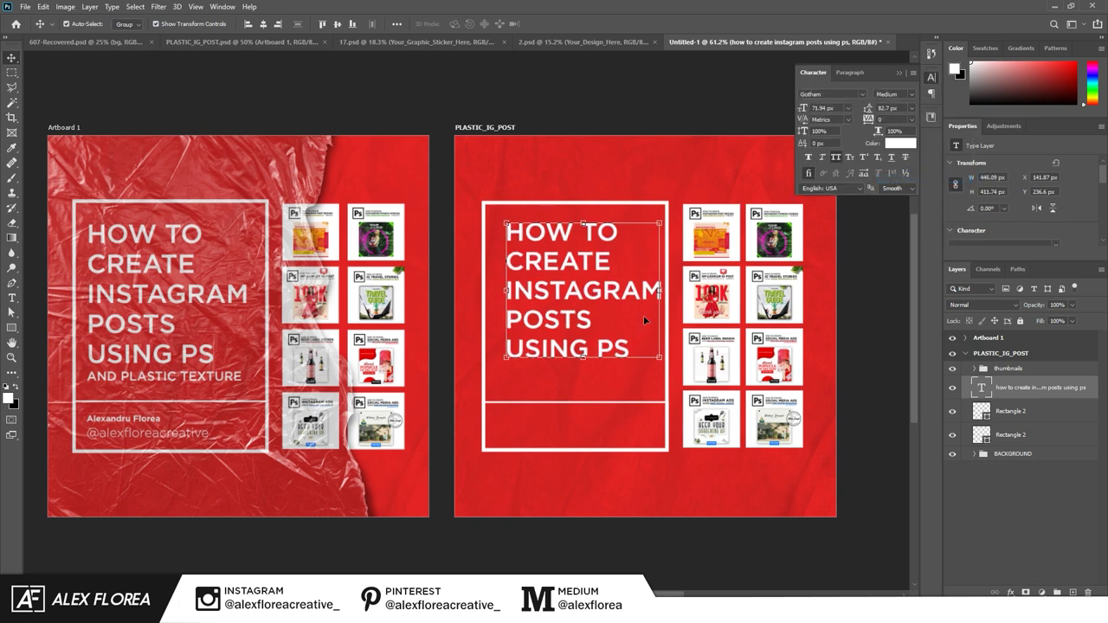
Step: Duplicate the title below as 'AND PLASTIC TEXTURE' at 30 px
mouse_move(562, 302)
mouse_down()
mouse_move(551, 302)
mouse_move(541, 437)
mouse_up()
text(AND PLASTIC TEXTURE)
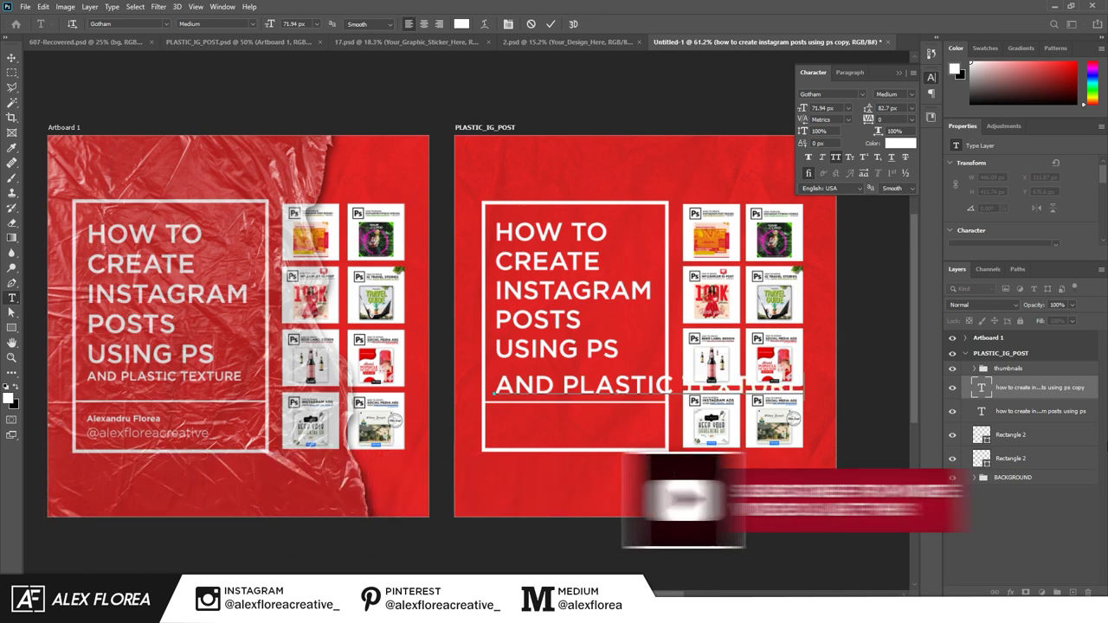
click(847, 108)
click(832, 250)
click(847, 109)
click(831, 229)
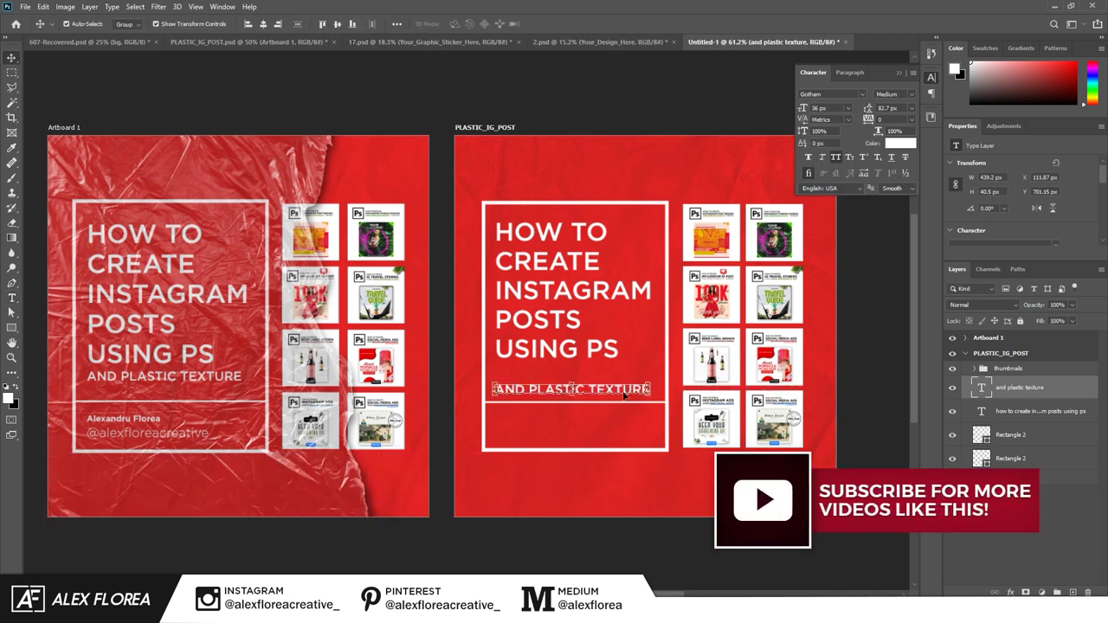
click(848, 108)
click(836, 217)
Step: Position the subtitle under the title and set its weight to Gotham Medium
drag(623, 389, 639, 370)
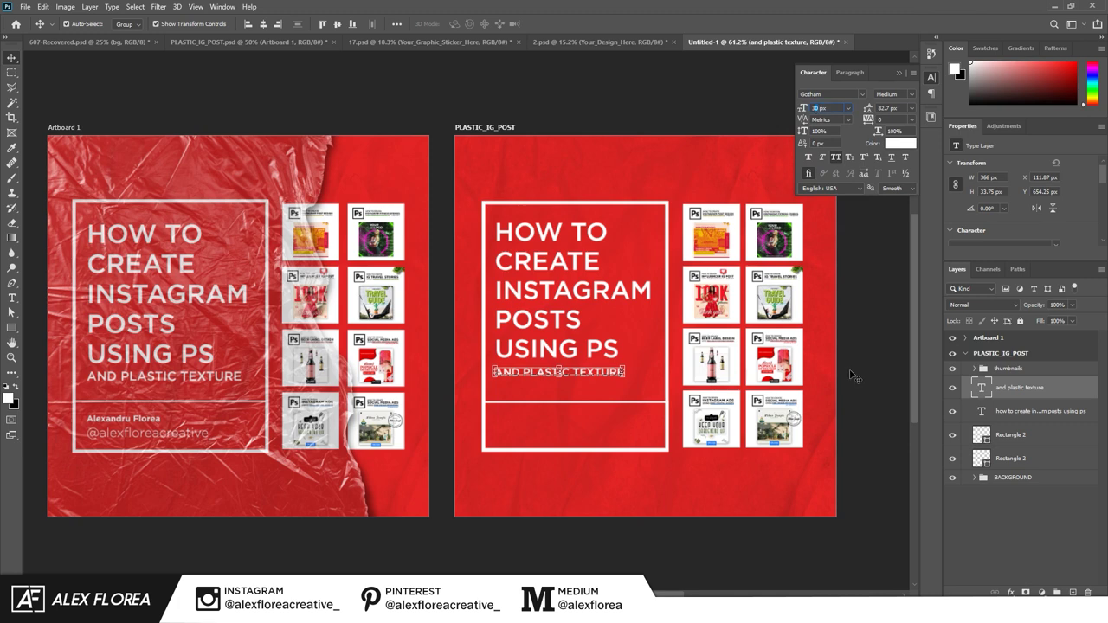
text(34)
click(892, 93)
click(892, 198)
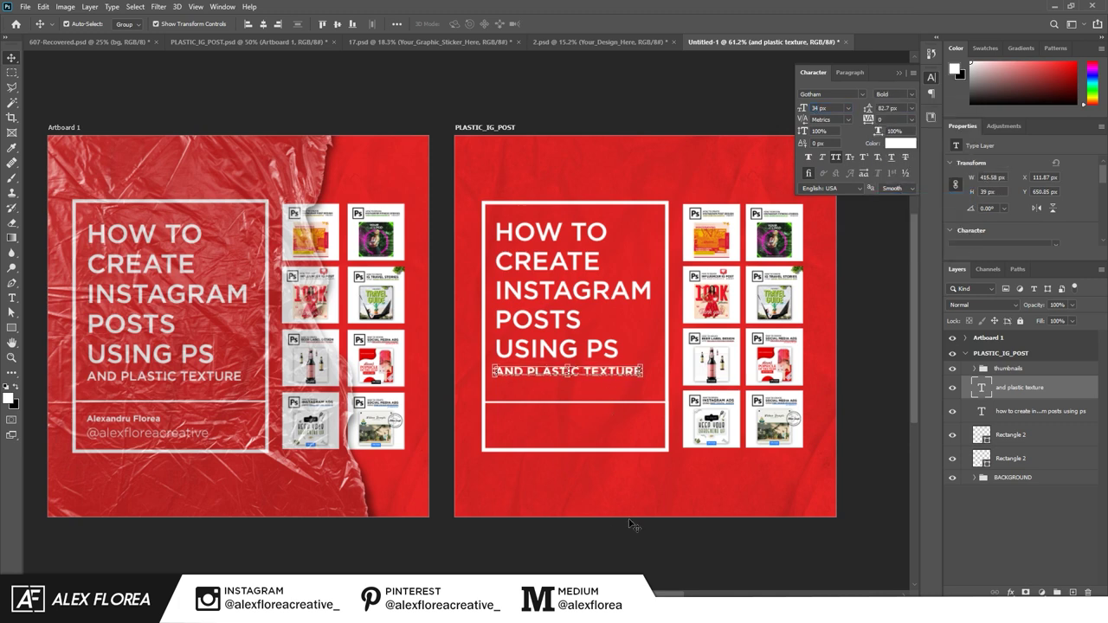
key(ctrl+Return)
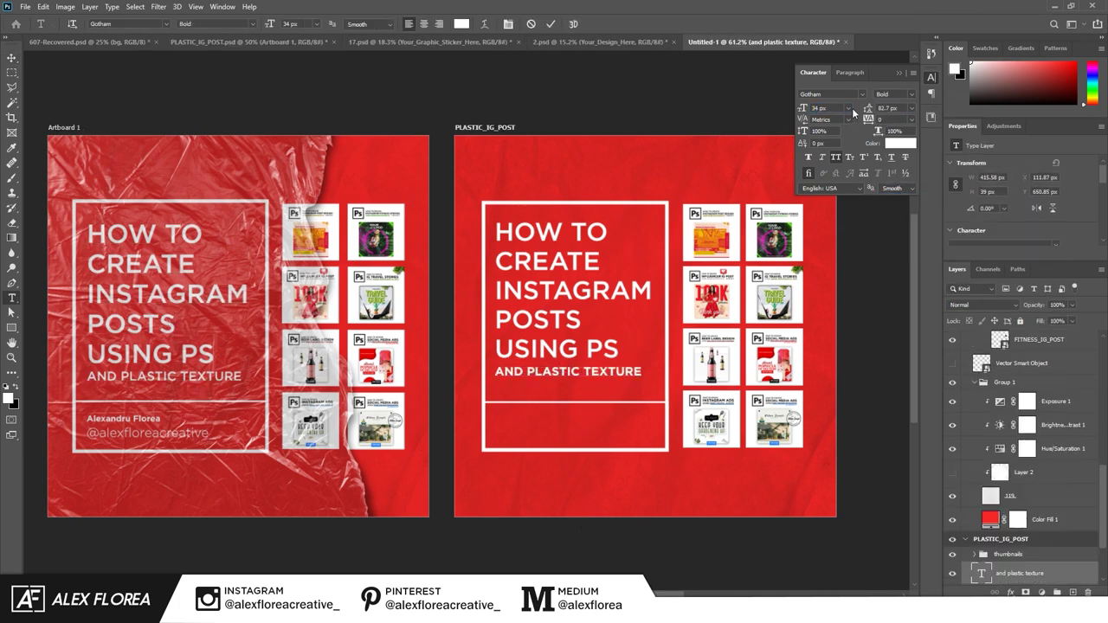
click(892, 93)
click(892, 181)
key(v)
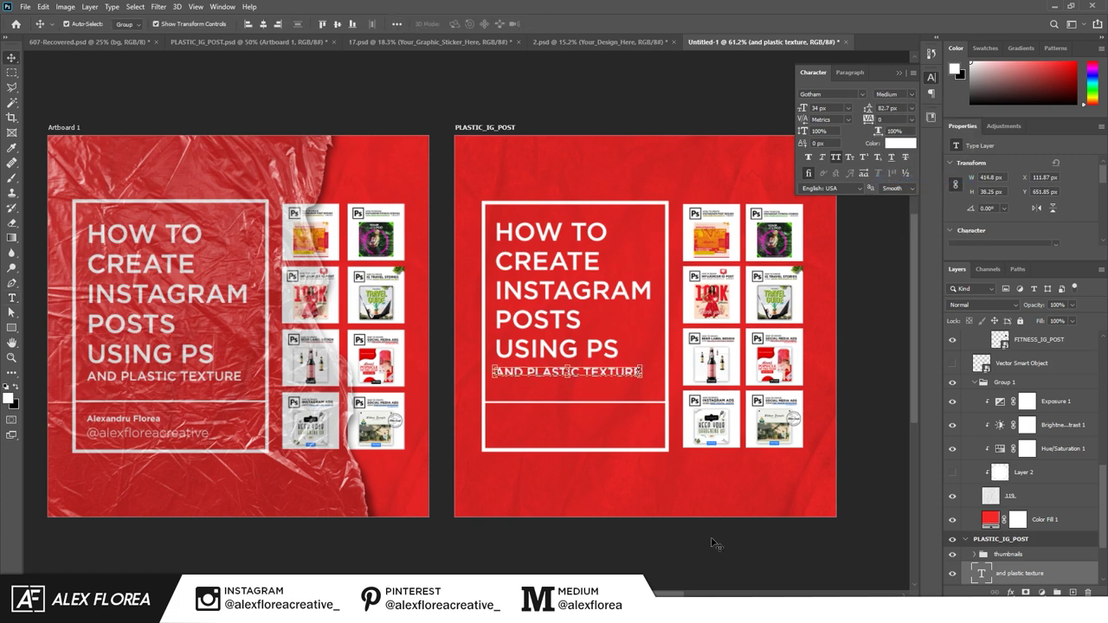
Step: Align the subtitle with the title, then copy it into the frame's lower part
shift+click(560, 309)
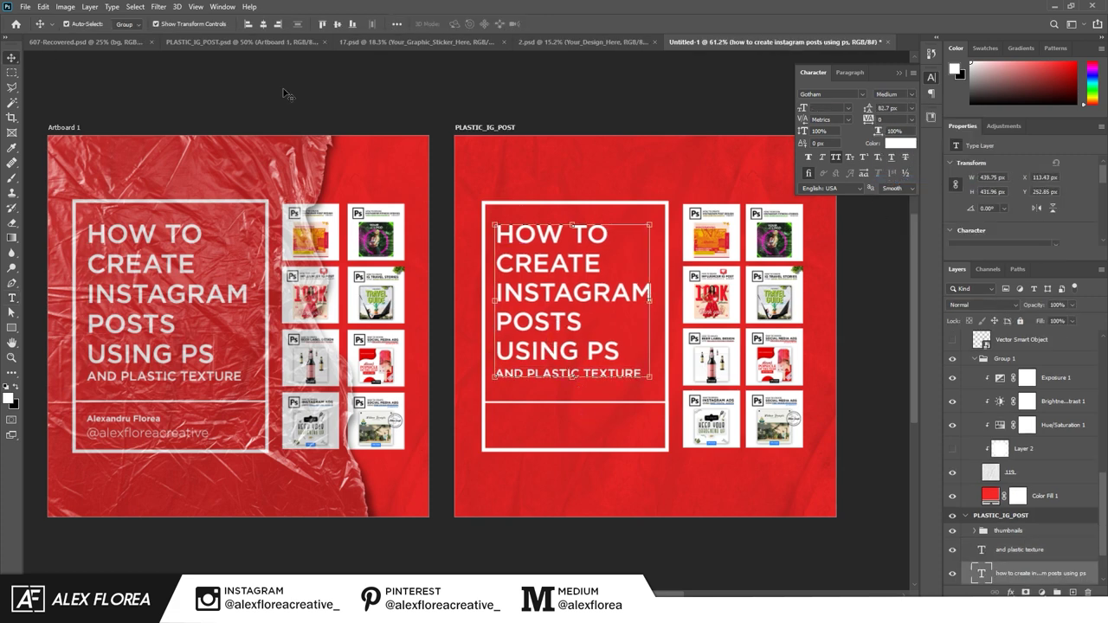
click(567, 374)
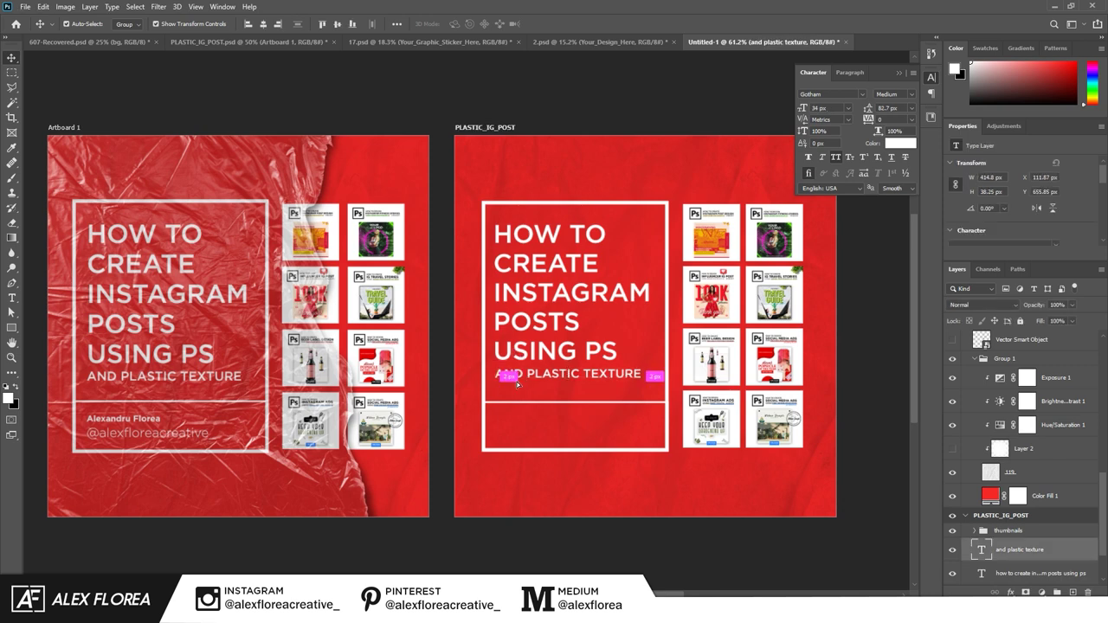
drag(567, 374, 567, 415)
Step: Replace the copied subtitle with the author's name at 24 px
double_click(981, 549)
key(BackSpace)
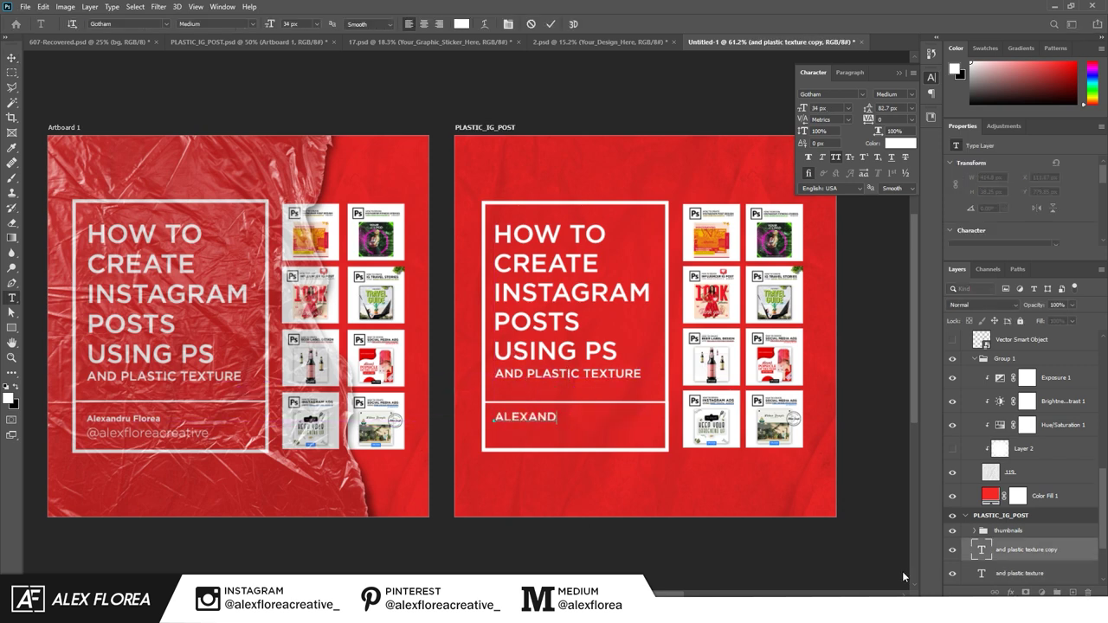
key(ctrl+Return)
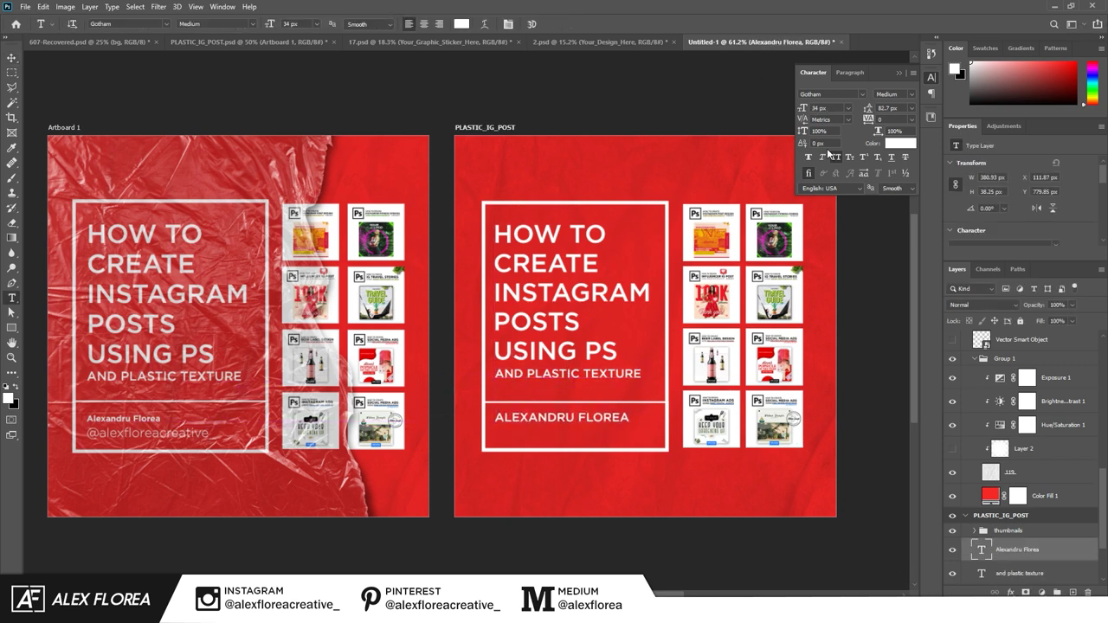
key(v)
click(848, 108)
click(826, 211)
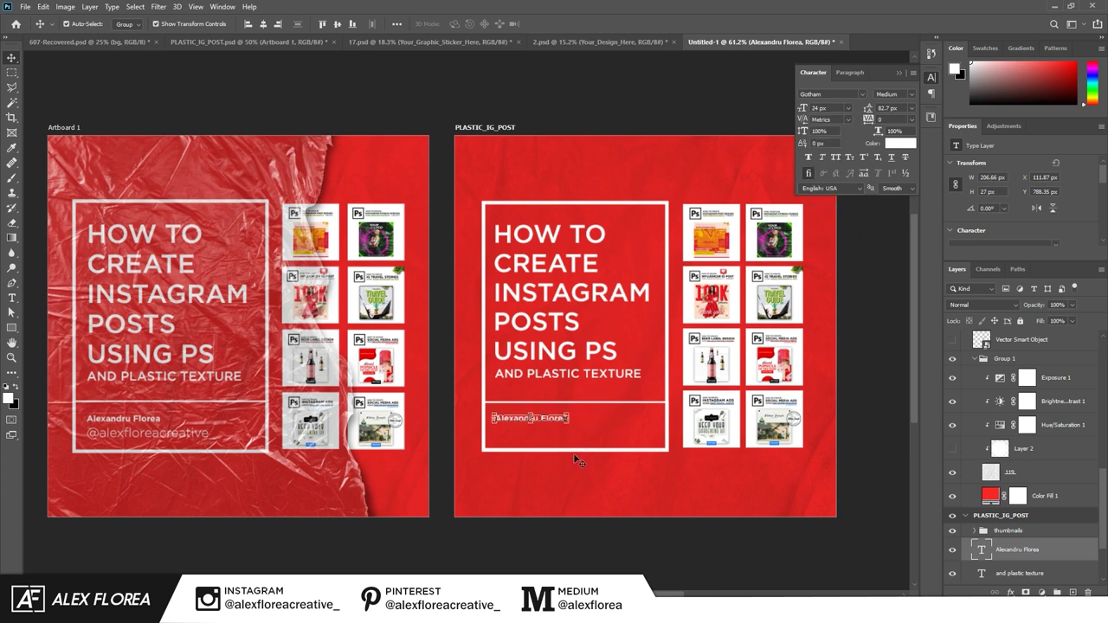
Step: Duplicate the name below as the social handle, in Light weight at 36 px
scroll(573, 453, up, 3)
drag(515, 414, 516, 430)
double_click(515, 430)
text(@alexfloreacreative)
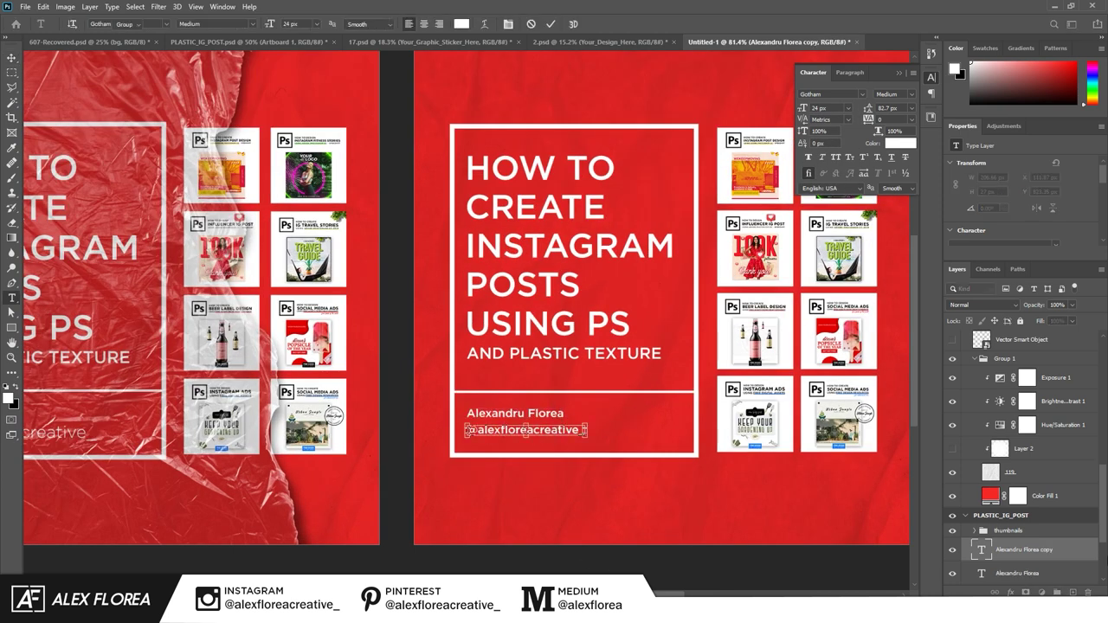
key(ctrl+Return)
key(v)
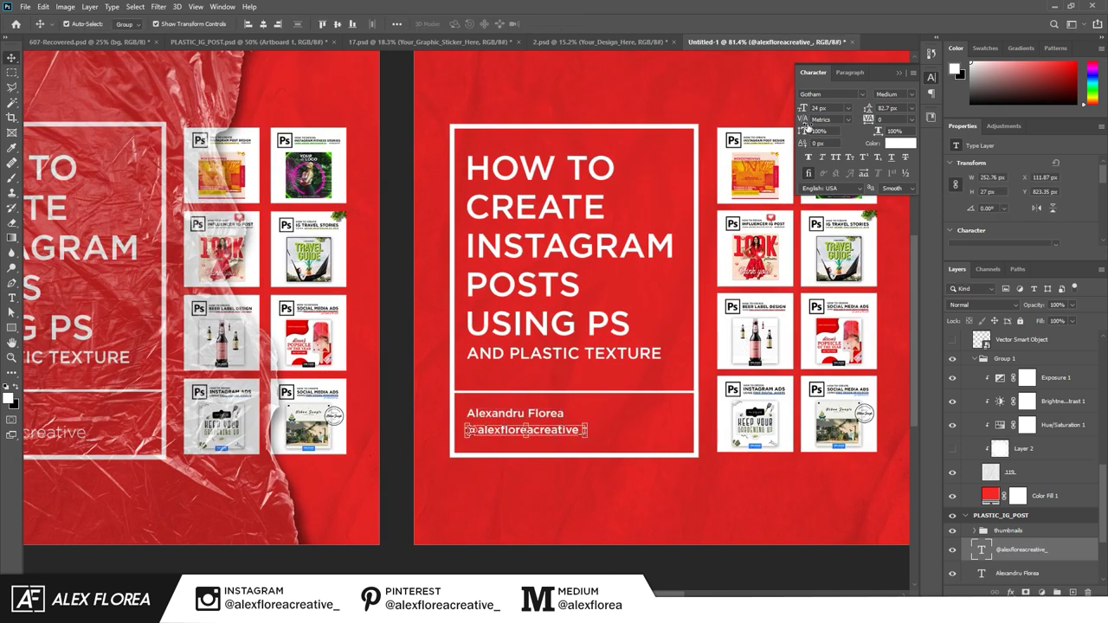
scroll(644, 282, down, 3)
click(911, 93)
click(911, 142)
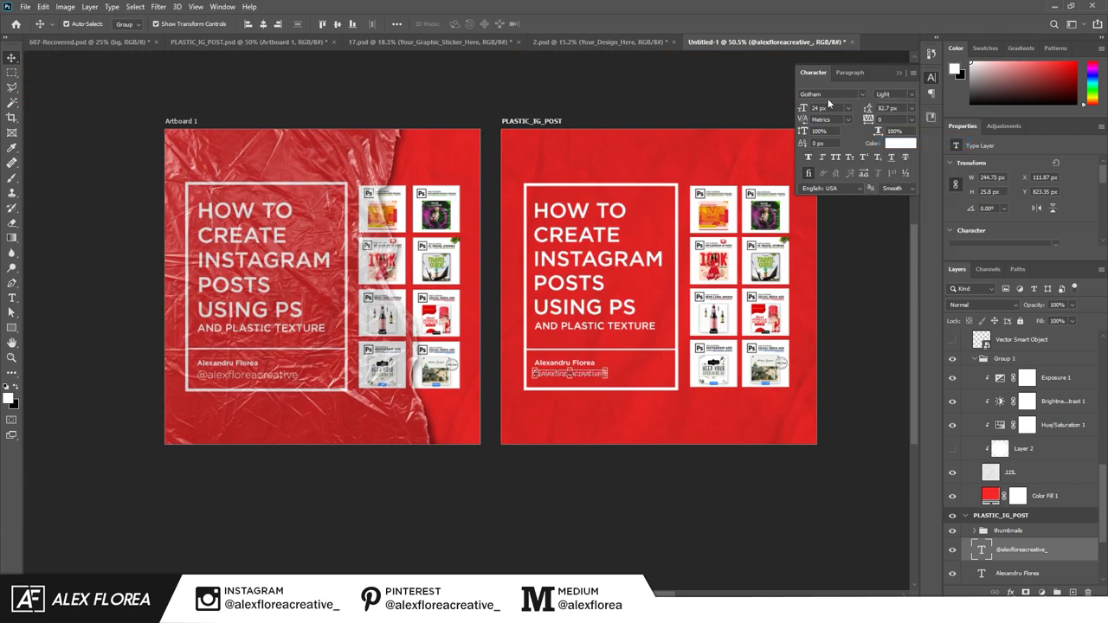
click(848, 108)
click(829, 222)
click(848, 108)
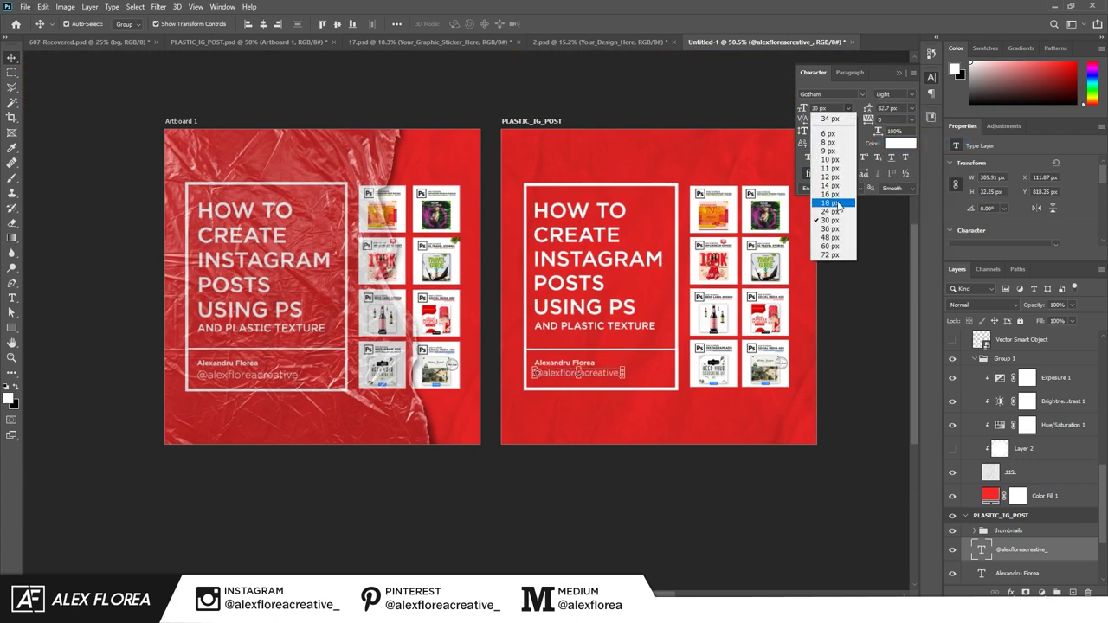
click(829, 230)
Step: Group the author name and handle layers together
scroll(636, 428, up, 1)
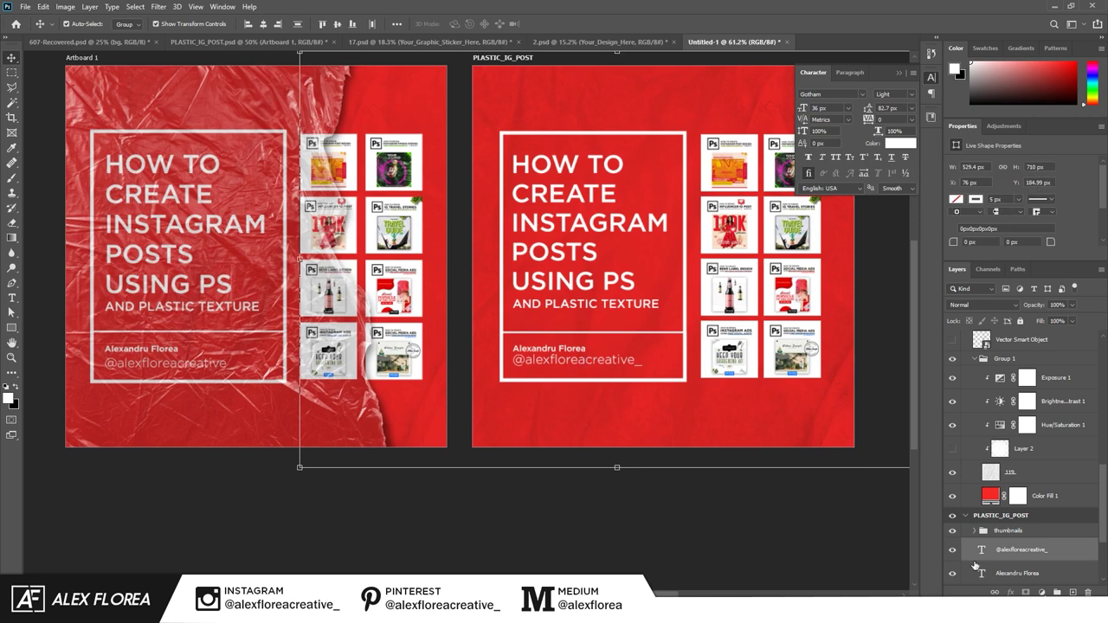
scroll(836, 519, down, 1)
click(947, 553)
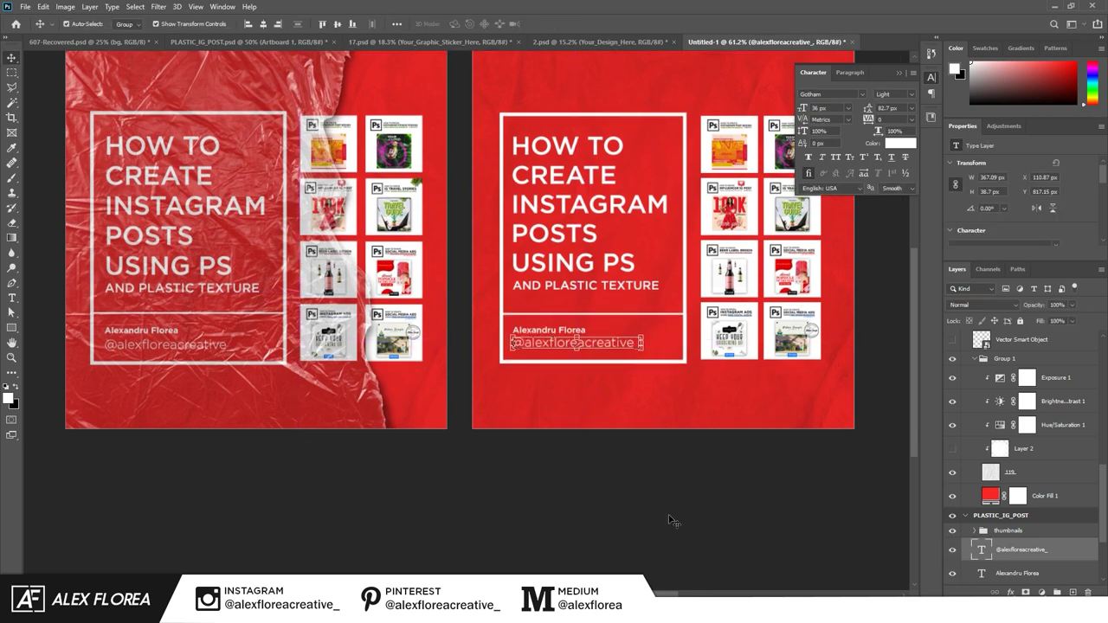
scroll(1022, 485, down, 1)
scroll(1041, 236, down, 1)
scroll(1040, 236, down, 2)
scroll(1041, 237, down, 2)
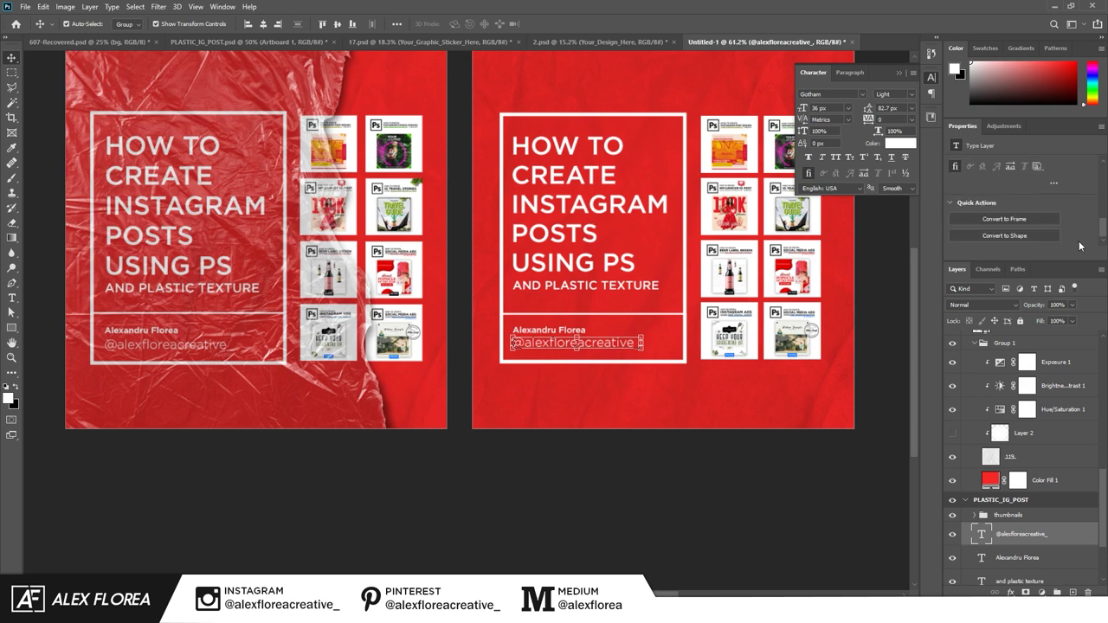
scroll(1082, 238, up, 2)
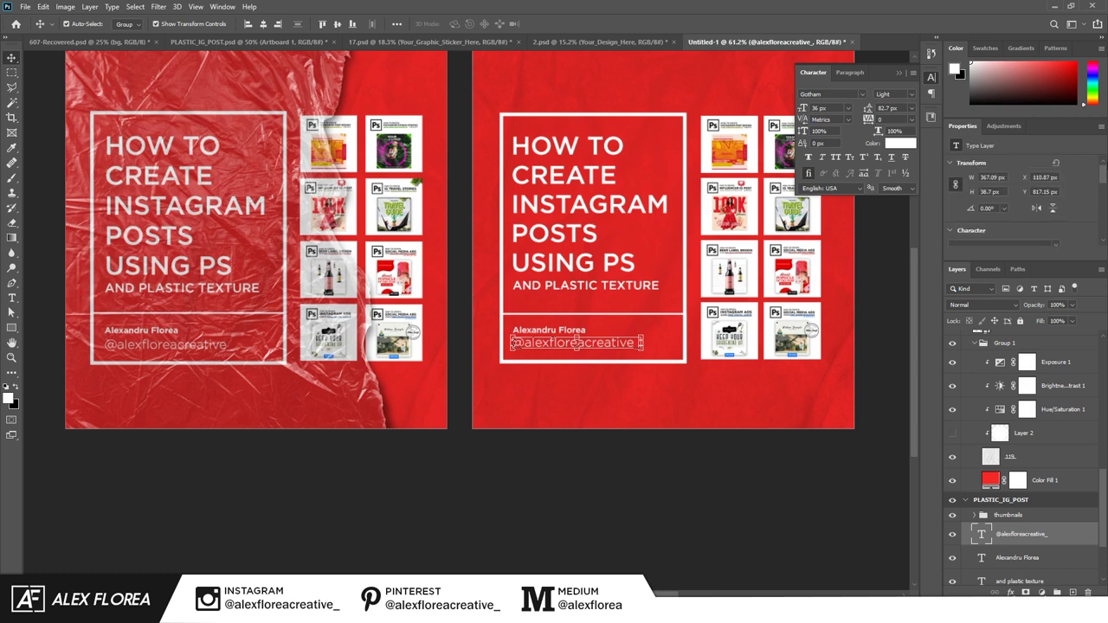
click(848, 252)
click(551, 336)
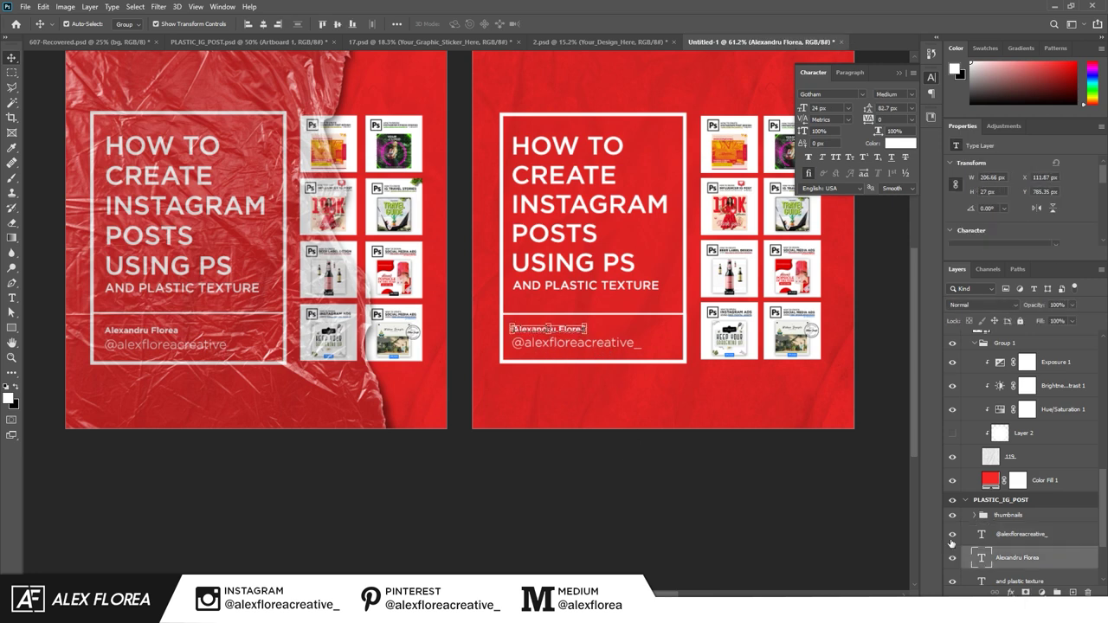
shift+click(963, 535)
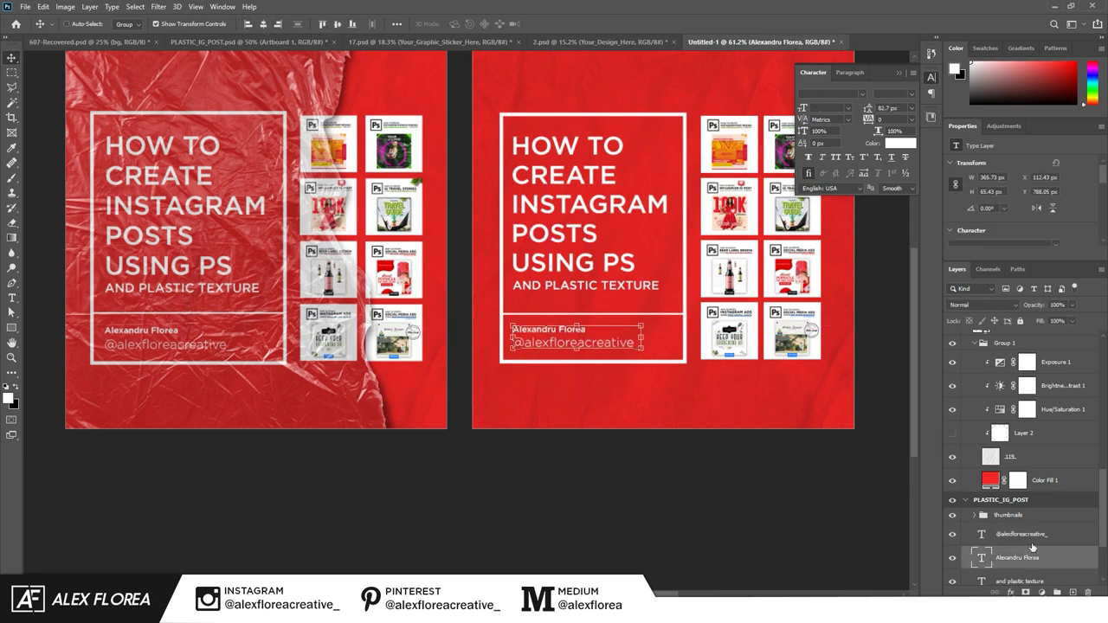
key(ctrl+g)
Step: Draw a marquee over the frame, then deselect the name-and-handle group
key(m)
drag(534, 316, 592, 357)
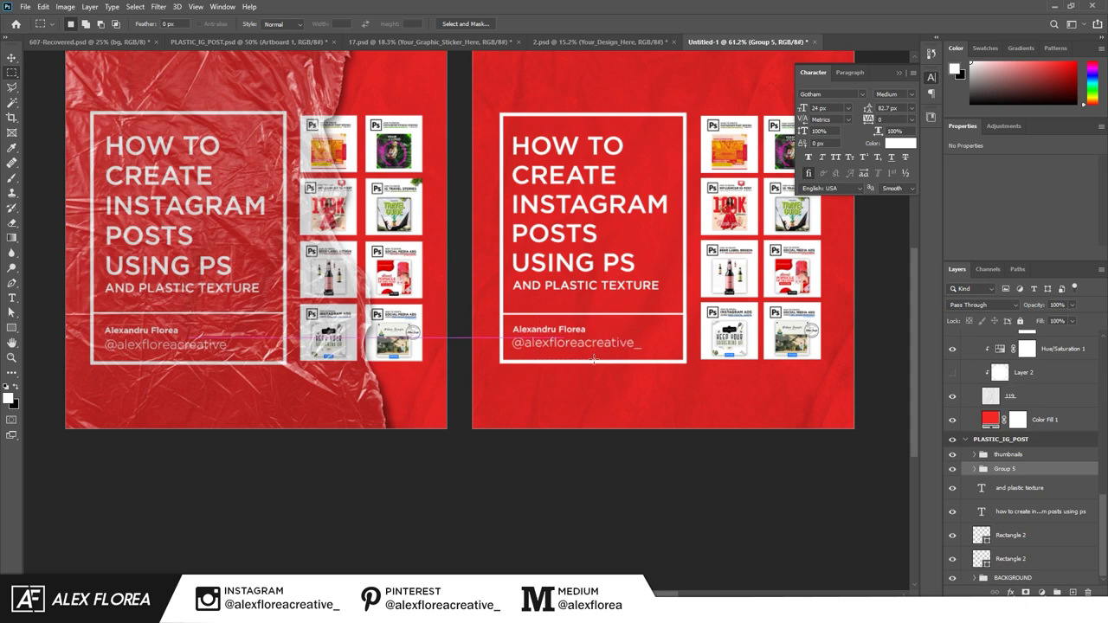
key(v)
click(620, 522)
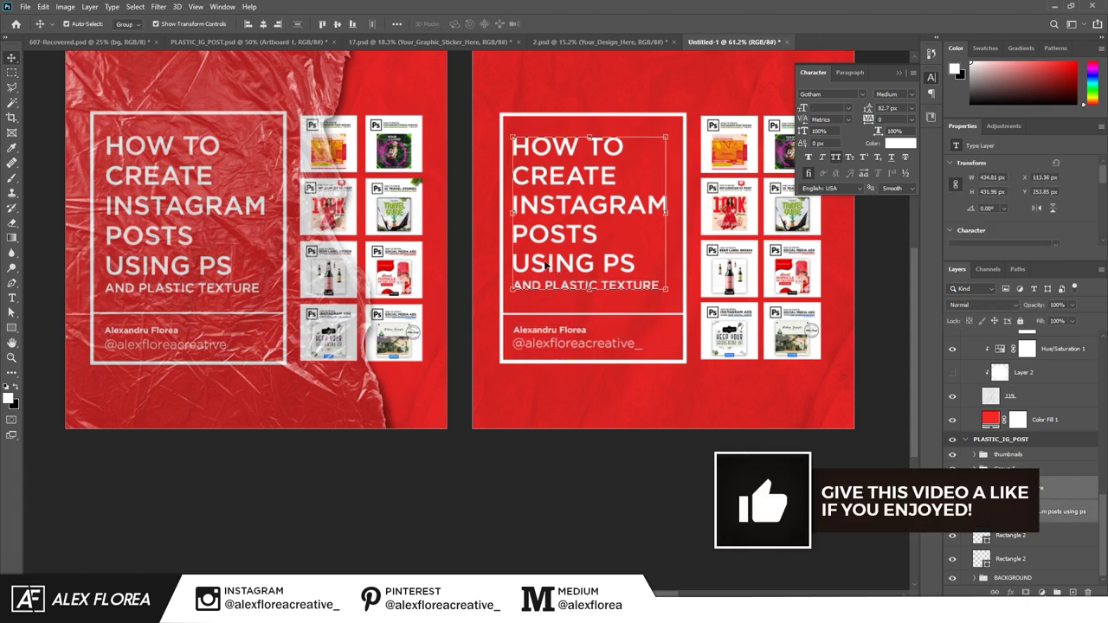
scroll(632, 477, down, 2)
Step: Bring the plastic-wrap overlay from the mockup into the PLASTIC_IG_POST artboard
click(86, 41)
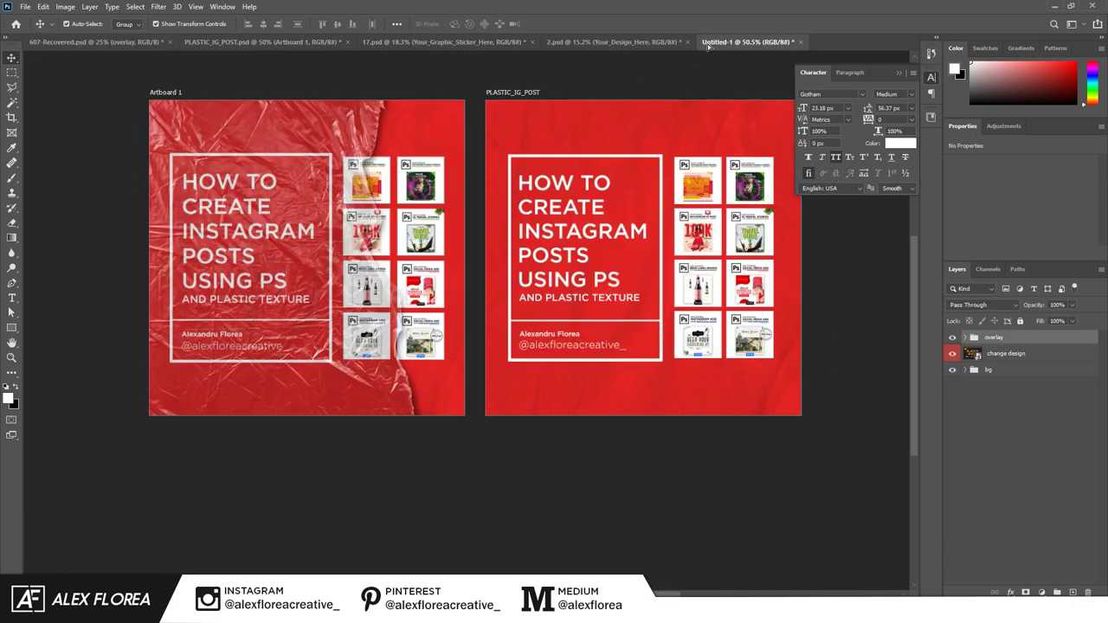
drag(375, 147, 641, 286)
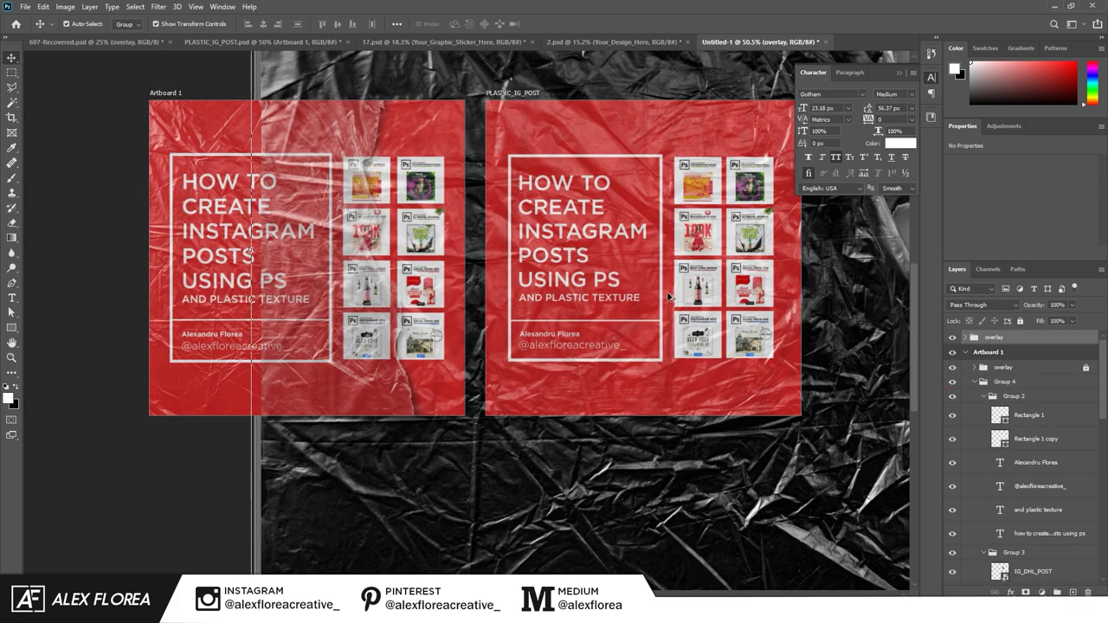
click(970, 353)
drag(994, 338, 996, 368)
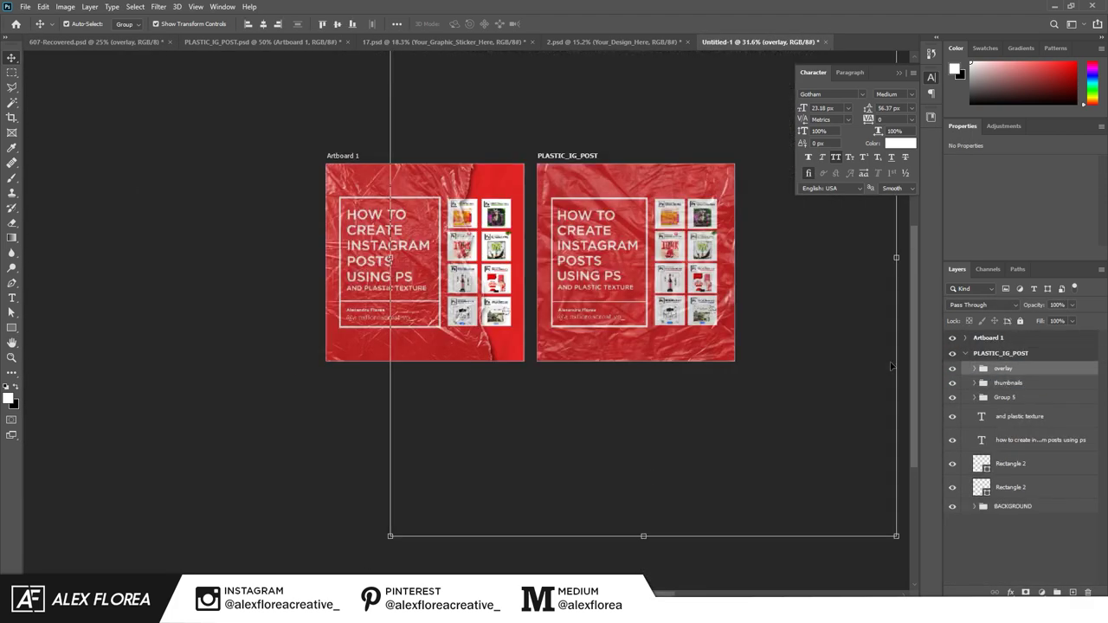
Step: Scale and position the overlay to cover the artboard exactly
key(ctrl+t)
mouse_move(532, 389)
mouse_down()
mouse_move(665, 266)
mouse_move(459, 426)
mouse_up()
scroll(538, 409, up, 2)
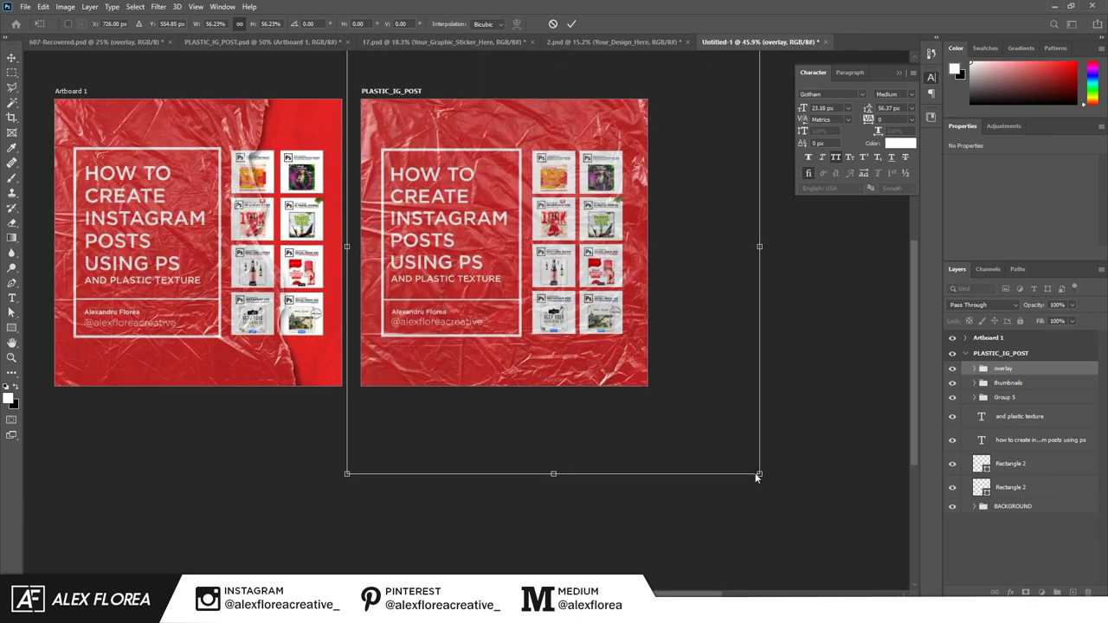
mouse_move(755, 473)
mouse_down()
mouse_move(645, 347)
mouse_move(638, 363)
mouse_up()
scroll(581, 370, up, 1)
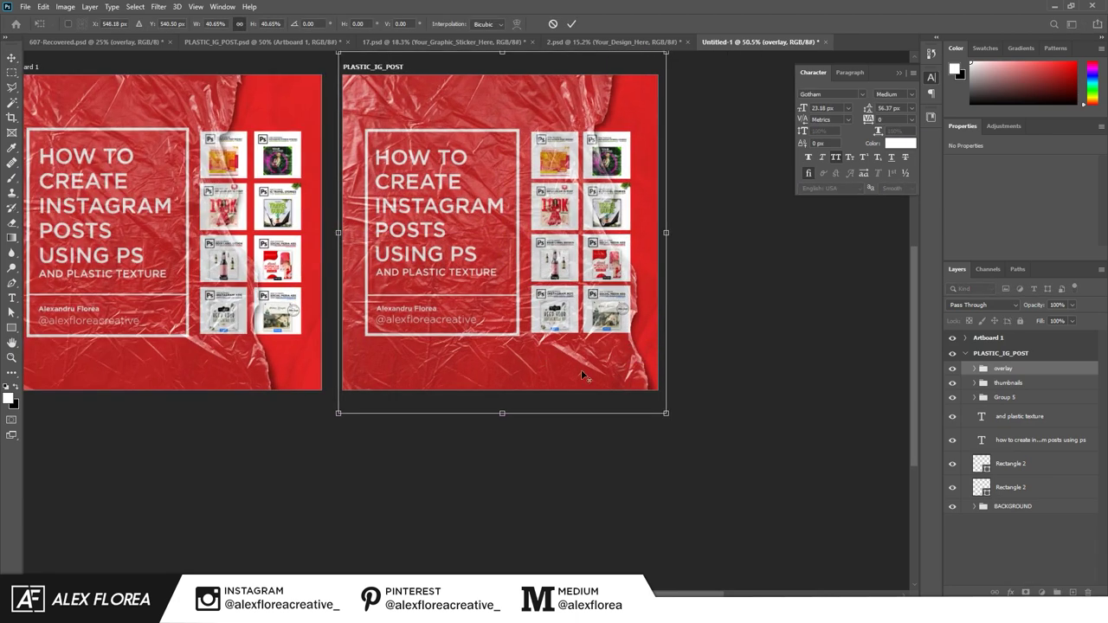
drag(658, 403, 655, 384)
drag(605, 337, 617, 345)
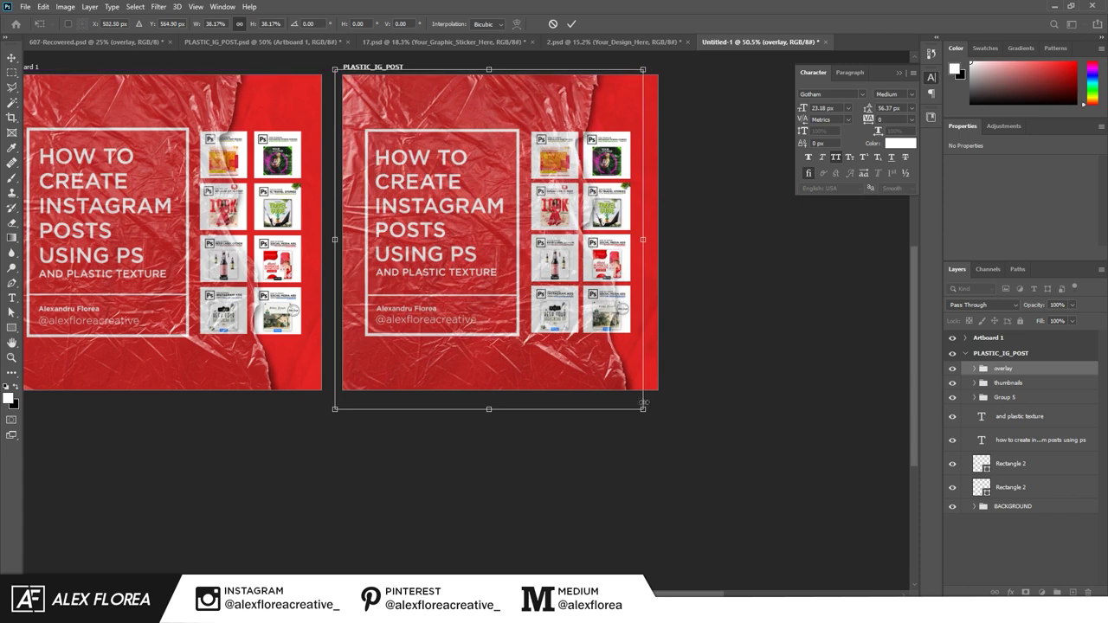
drag(647, 391, 636, 407)
click(572, 25)
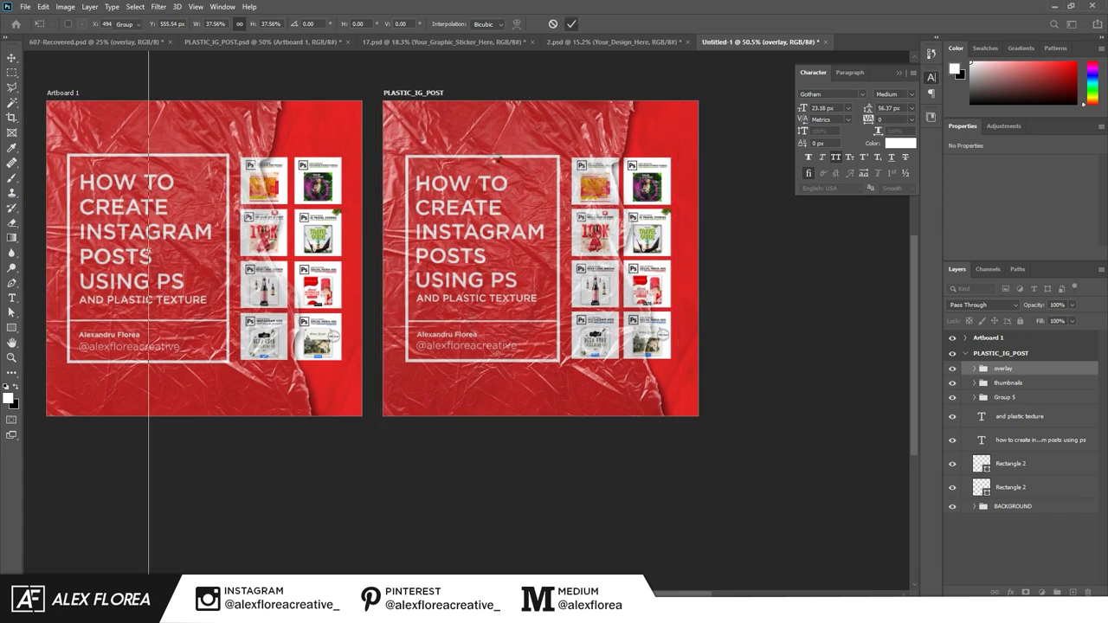
scroll(567, 423, up, 1)
drag(567, 423, 647, 491)
click(654, 234)
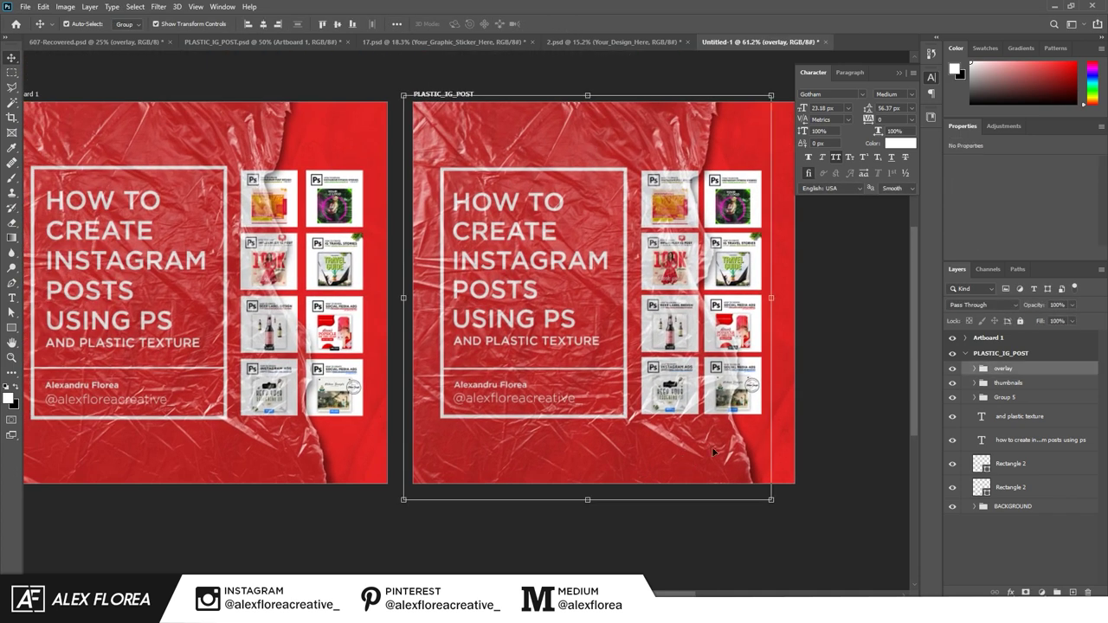
Step: Group the name-and-handle group with the frame and text layers, naming it TEXT
click(971, 400)
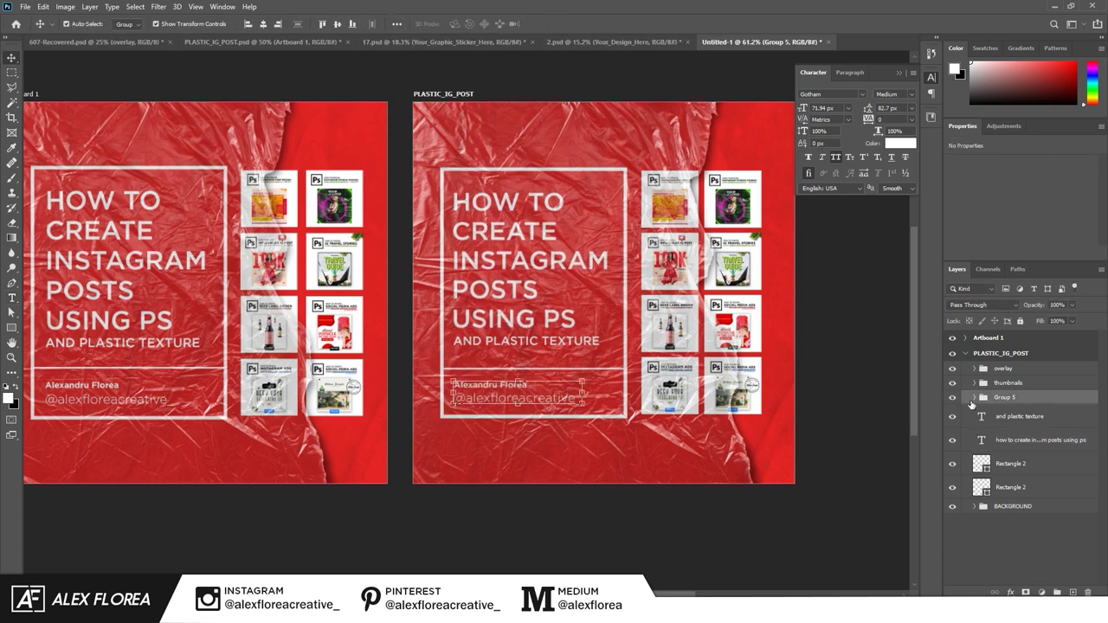
click(953, 490)
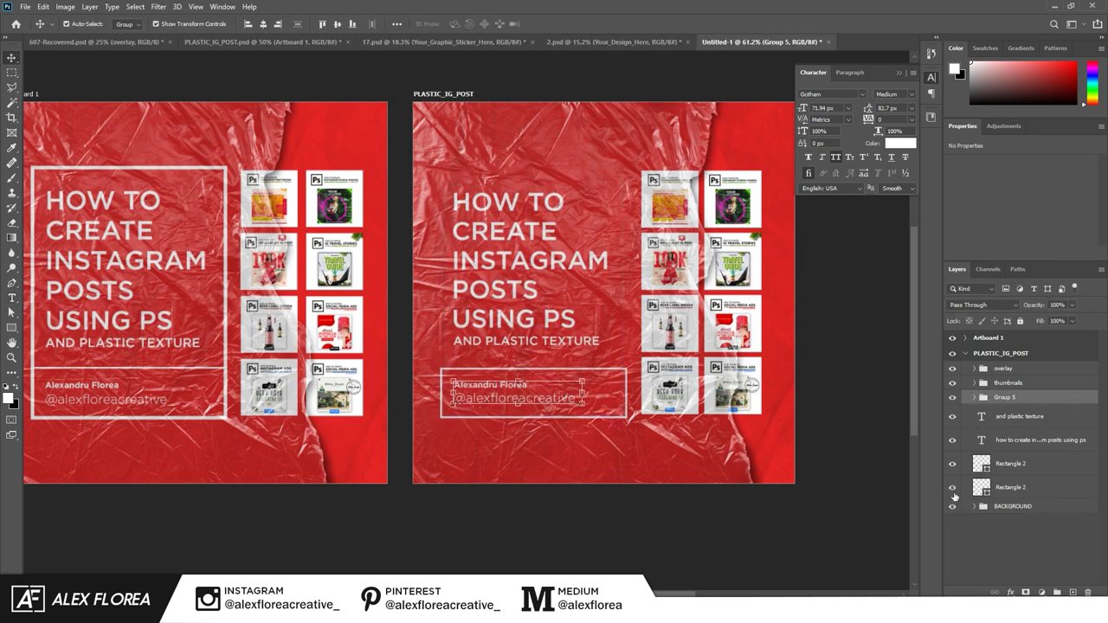
shift+click(1004, 487)
key(ctrl+g)
double_click(1004, 398)
text(TEXT)
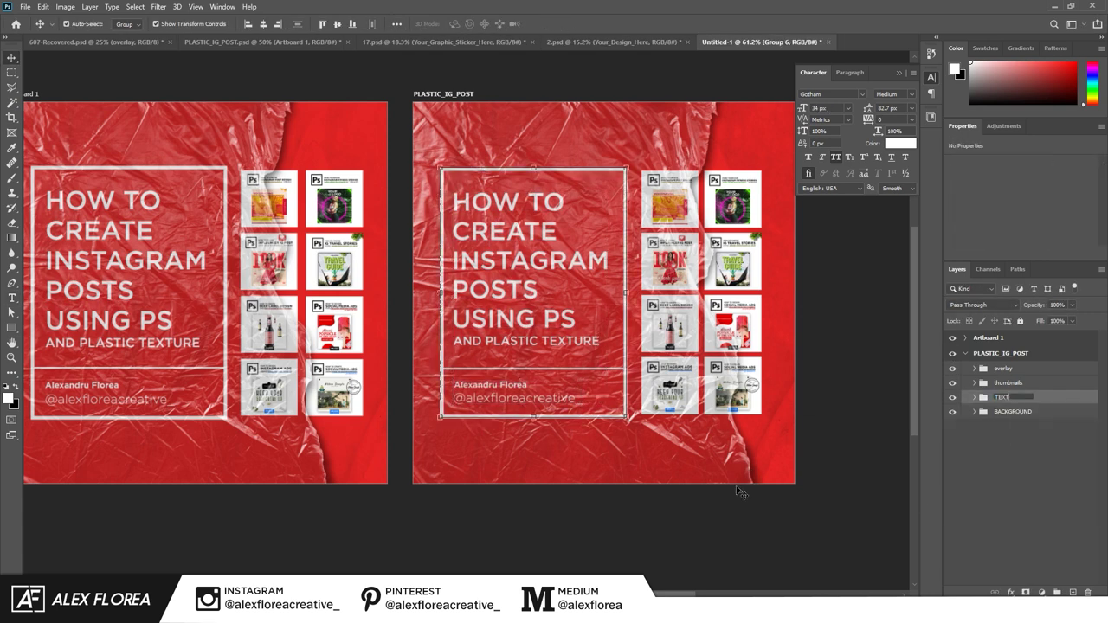
key(Return)
click(786, 542)
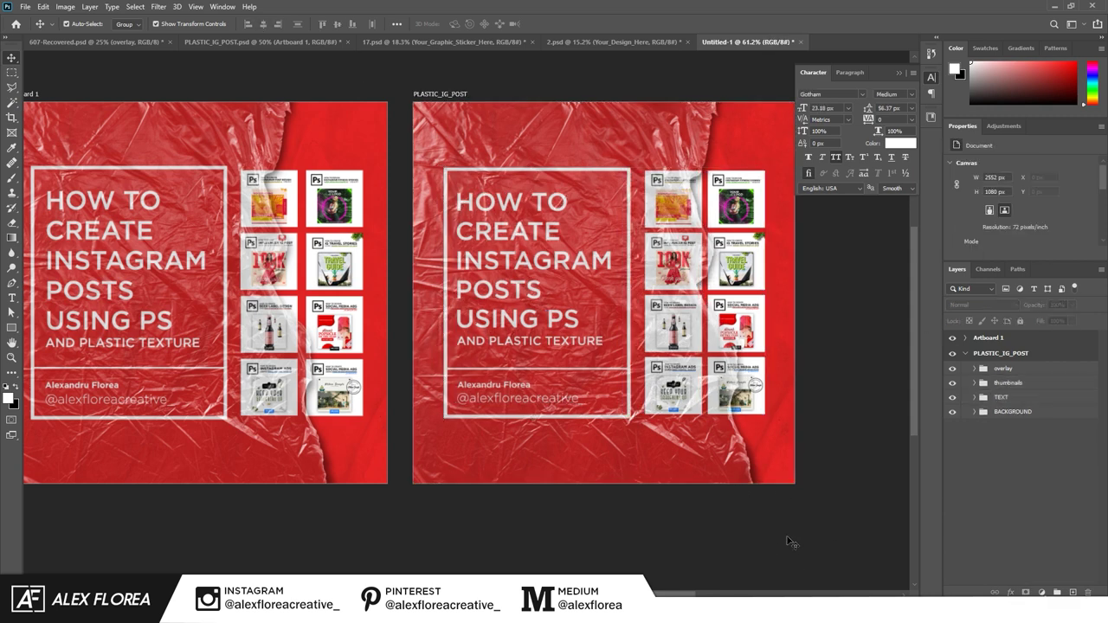
Step: Give the thumbnails group a 2 px Stroke in the post's sampled red
double_click(1039, 382)
drag(739, 180, 212, 121)
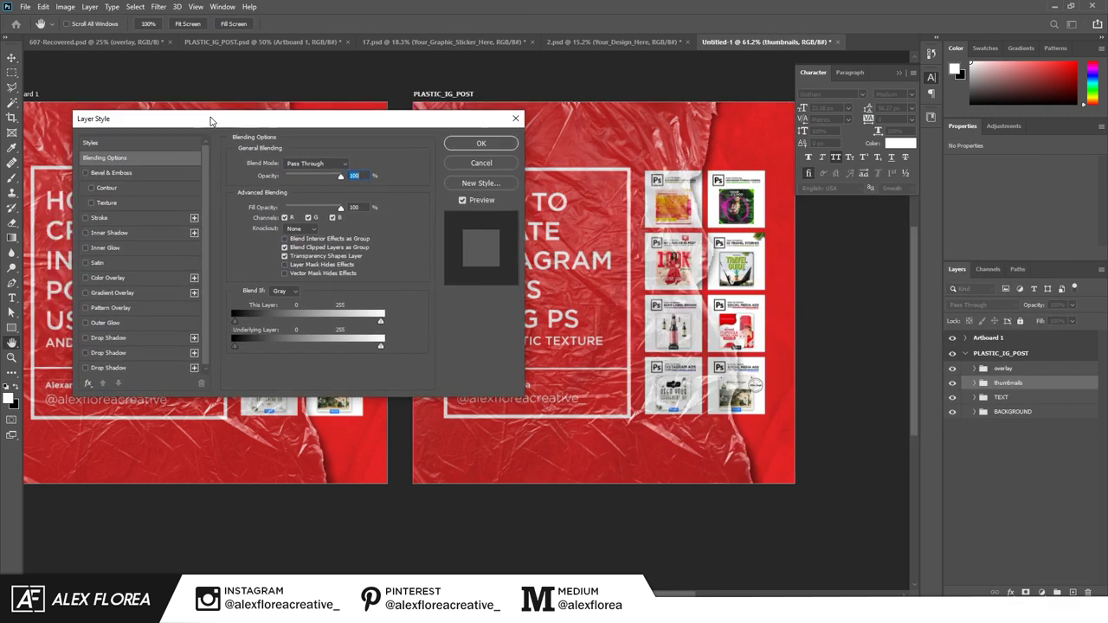
click(109, 367)
click(104, 219)
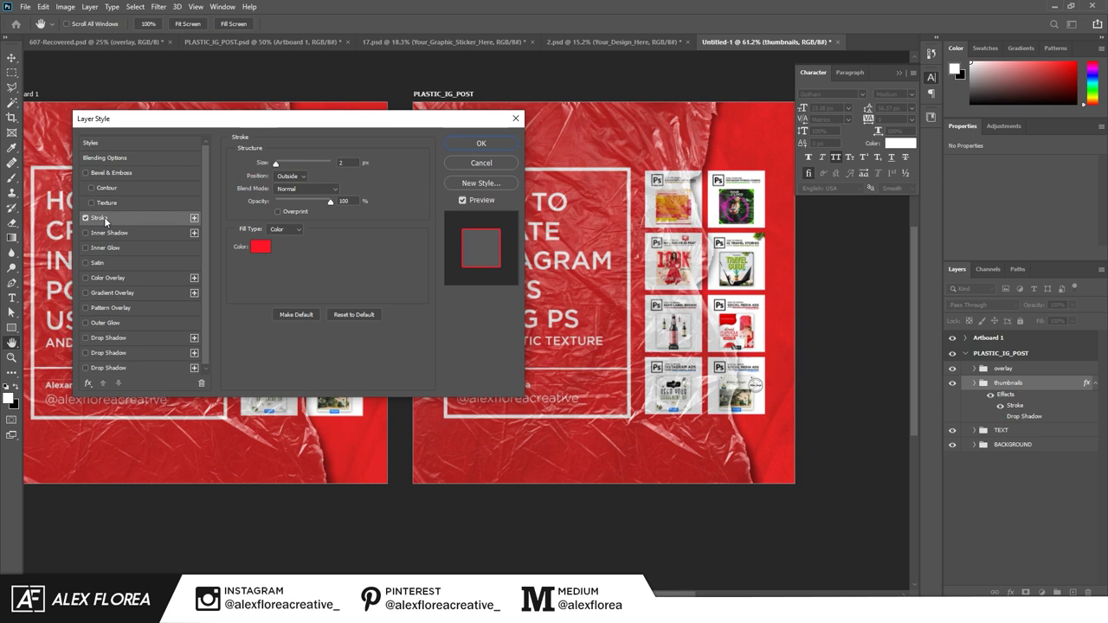
click(262, 247)
text(ffffff)
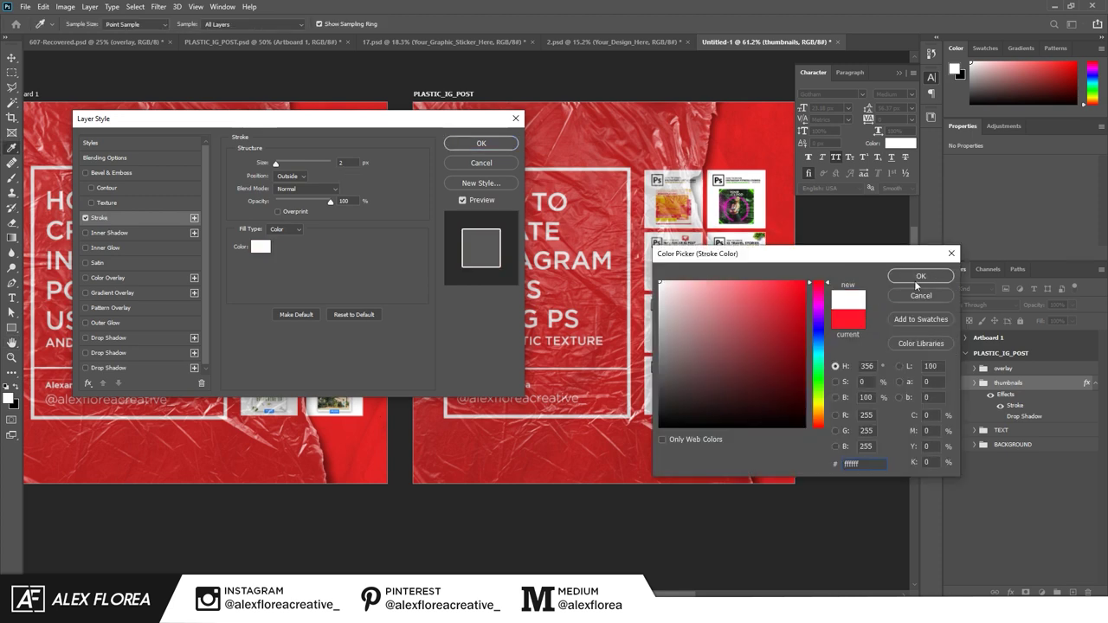
click(700, 194)
click(921, 275)
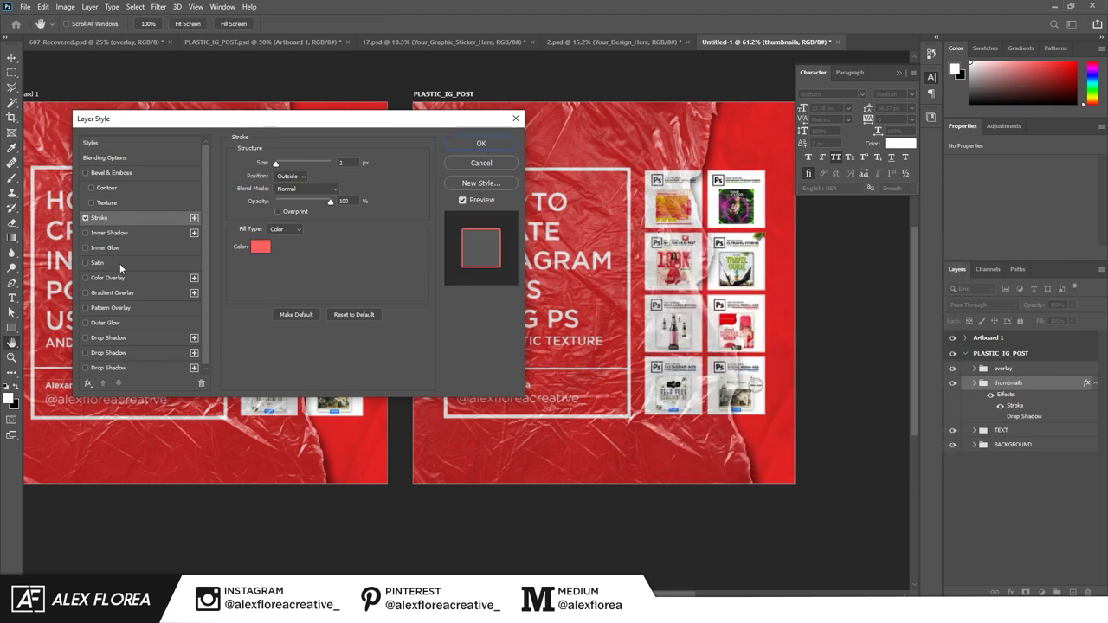
Step: Add a red Outer Glow and a 63% Drop Shadow, then apply the effects
click(105, 322)
click(261, 203)
click(921, 275)
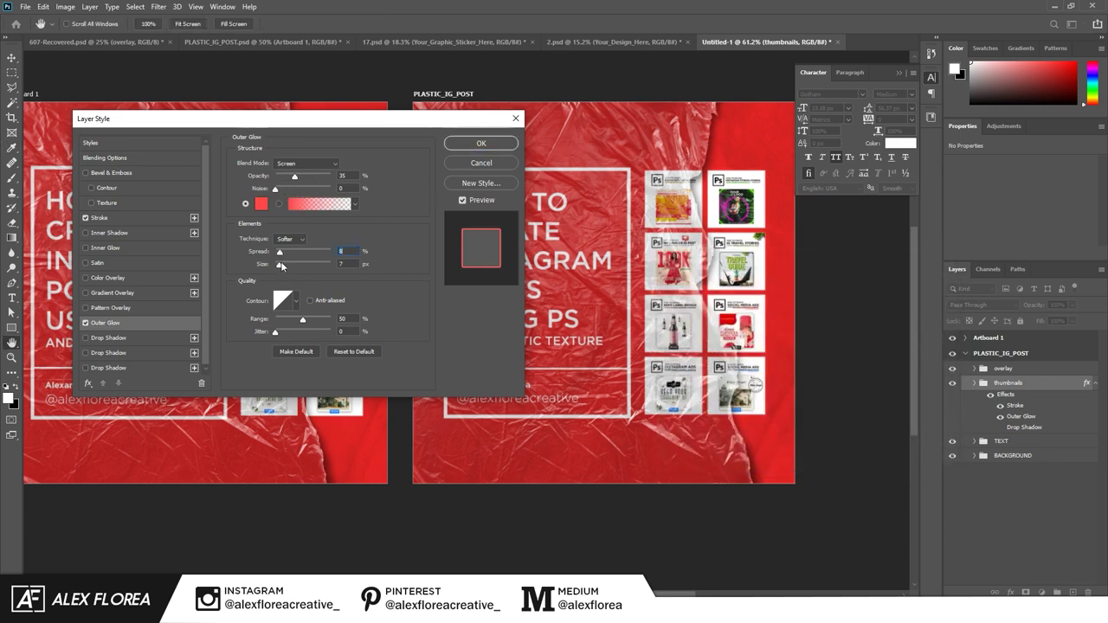
click(109, 368)
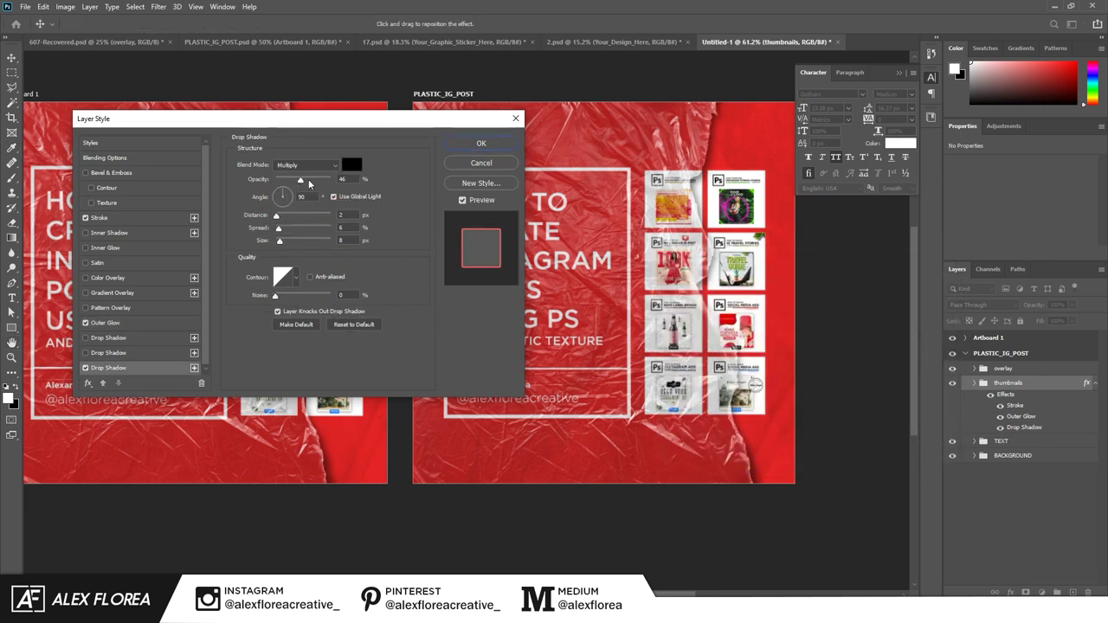
drag(293, 243, 285, 245)
key(Return)
Step: Stamp a merged copy of the finished post as a new layer, then bring up 17.psd
scroll(877, 384, up, 3)
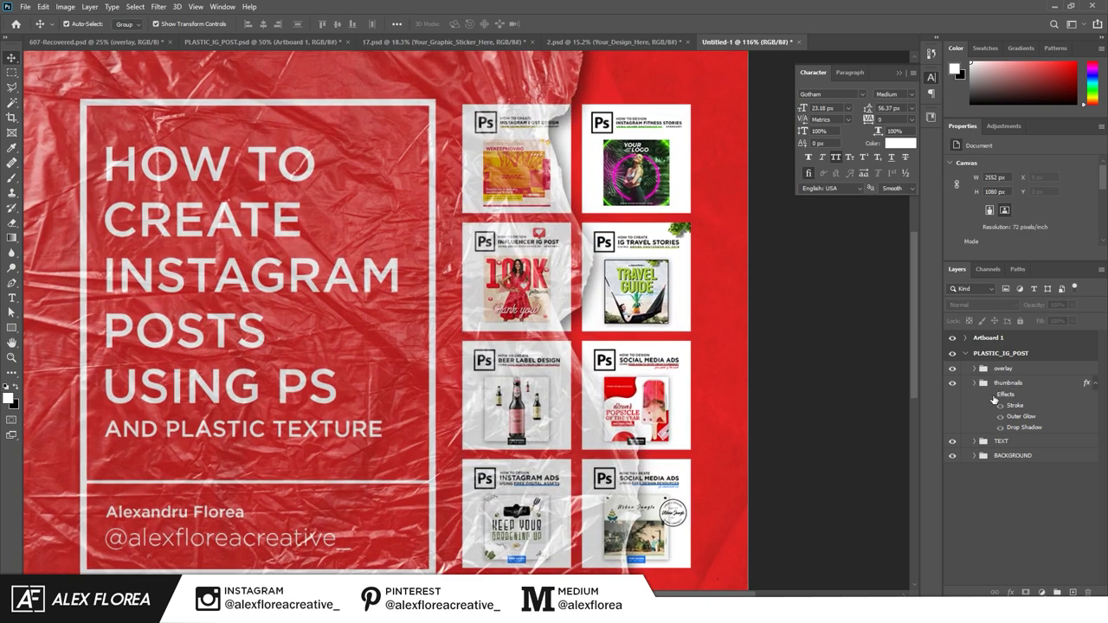
scroll(806, 312, down, 1)
scroll(806, 312, down, 1)
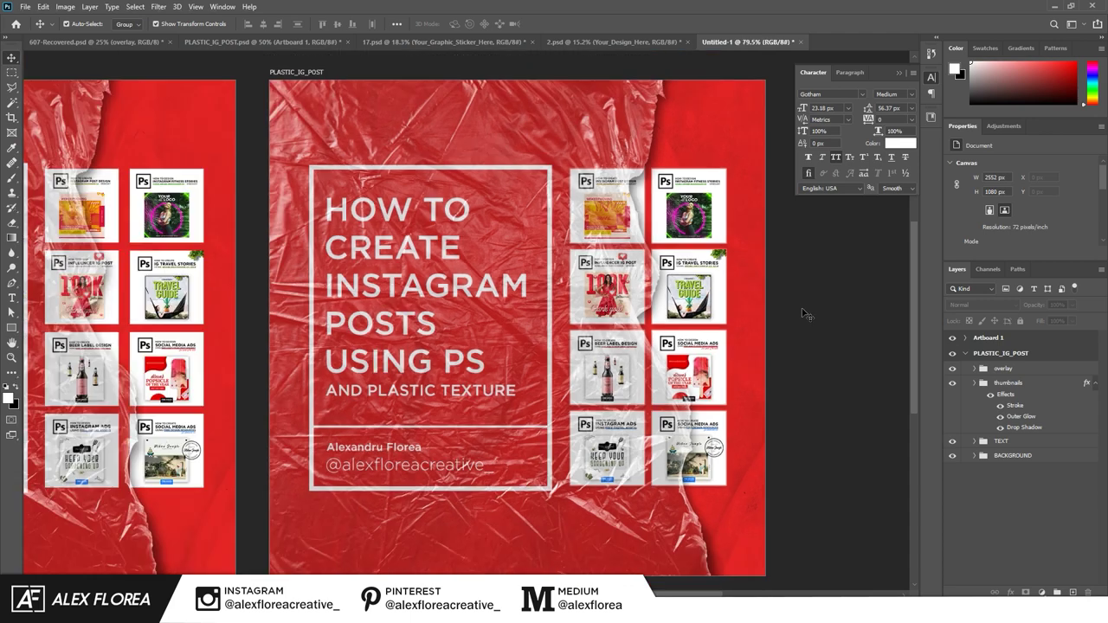
scroll(786, 403, down, 1)
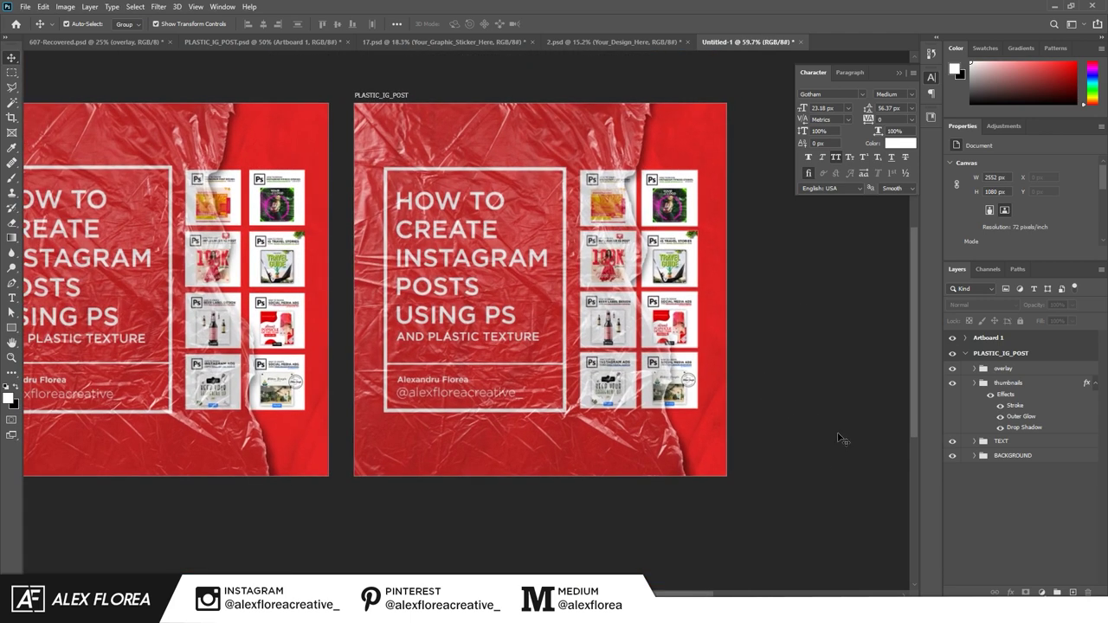
key(ctrl+alt+shift+e)
key(ctrl+t)
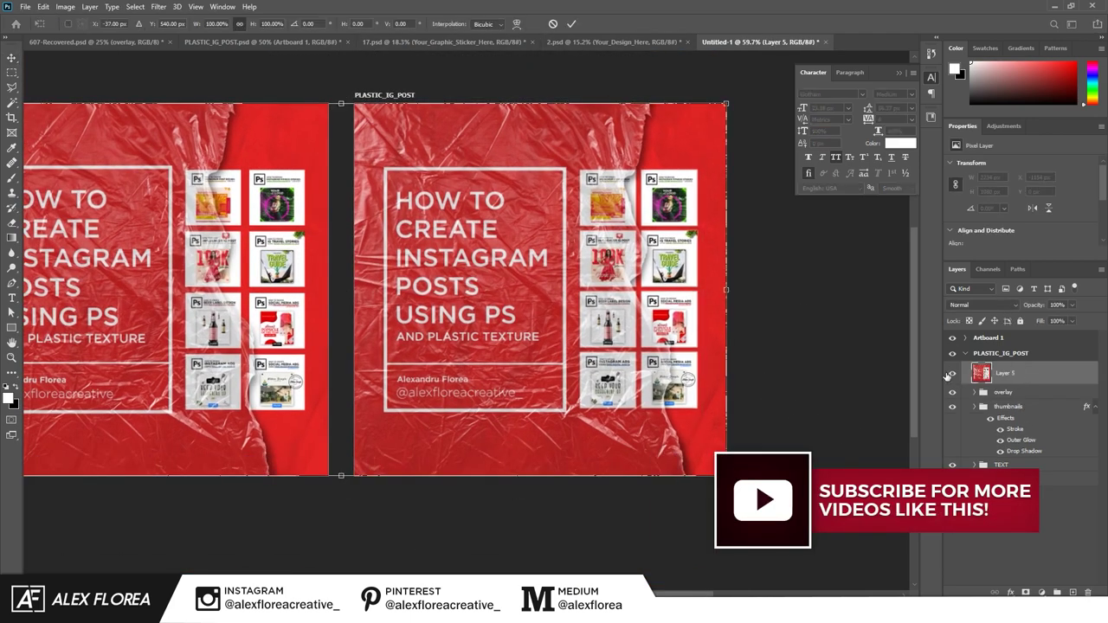
key(Return)
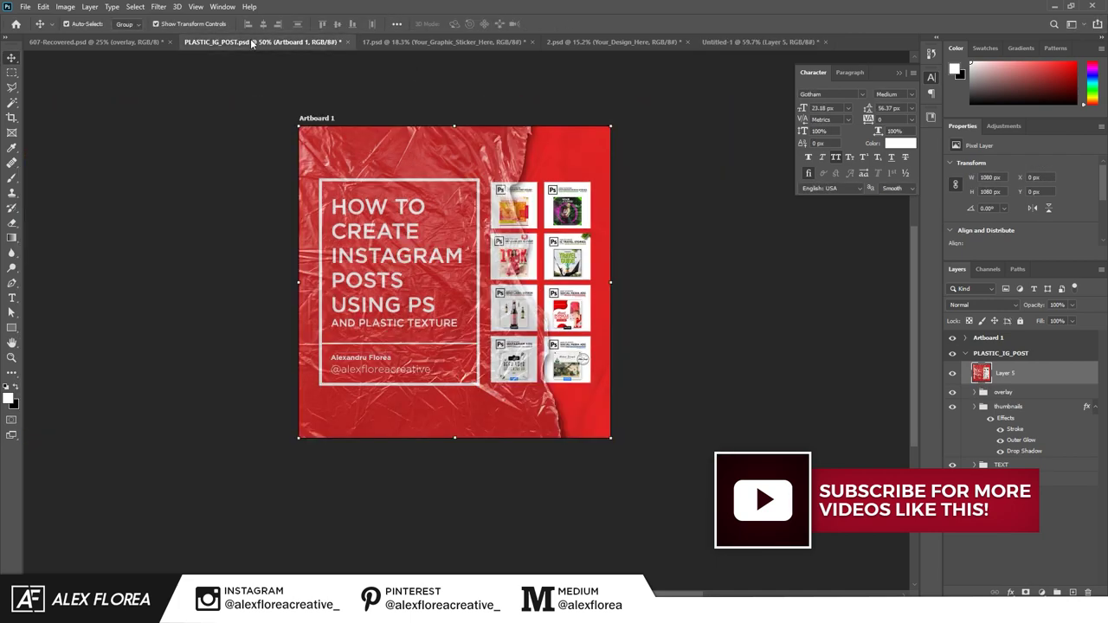
mouse_move(980, 378)
mouse_down()
mouse_move(398, 42)
mouse_move(1009, 426)
mouse_up()
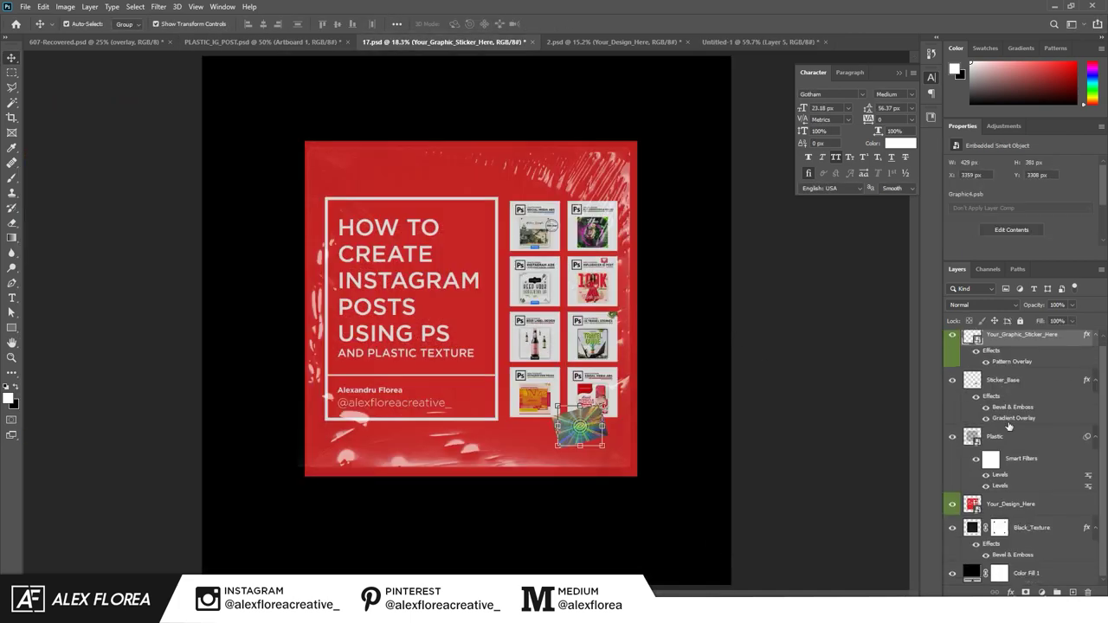
Step: Place the red post into 17.psd's design placeholder, scaled to fill, then save and close
double_click(972, 504)
click(667, 309)
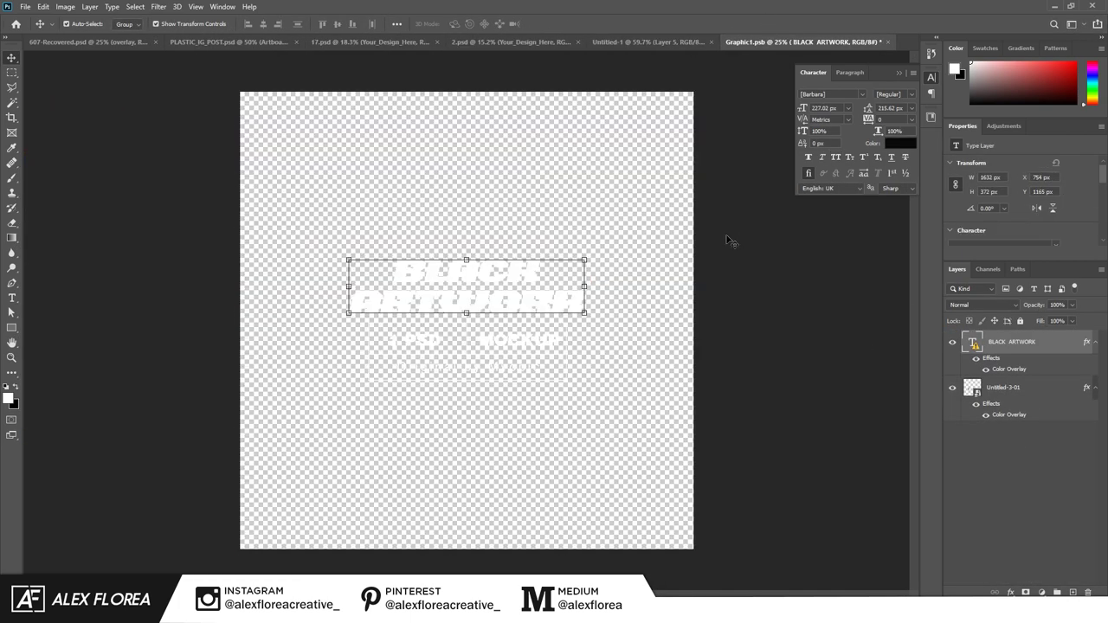
click(654, 42)
drag(967, 344, 535, 280)
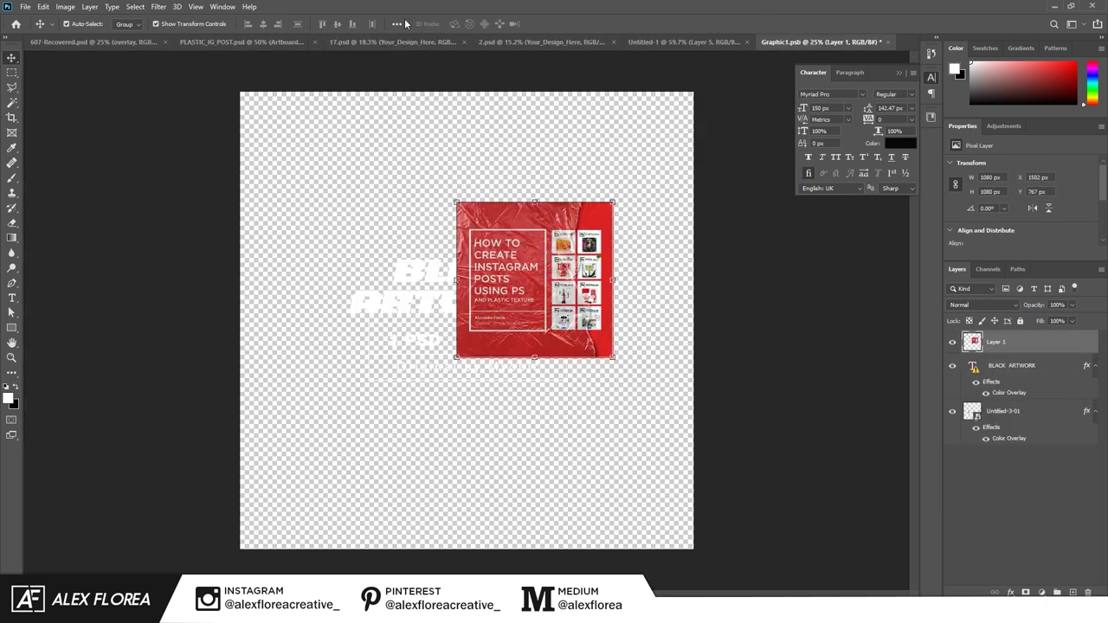
drag(613, 202, 696, 91)
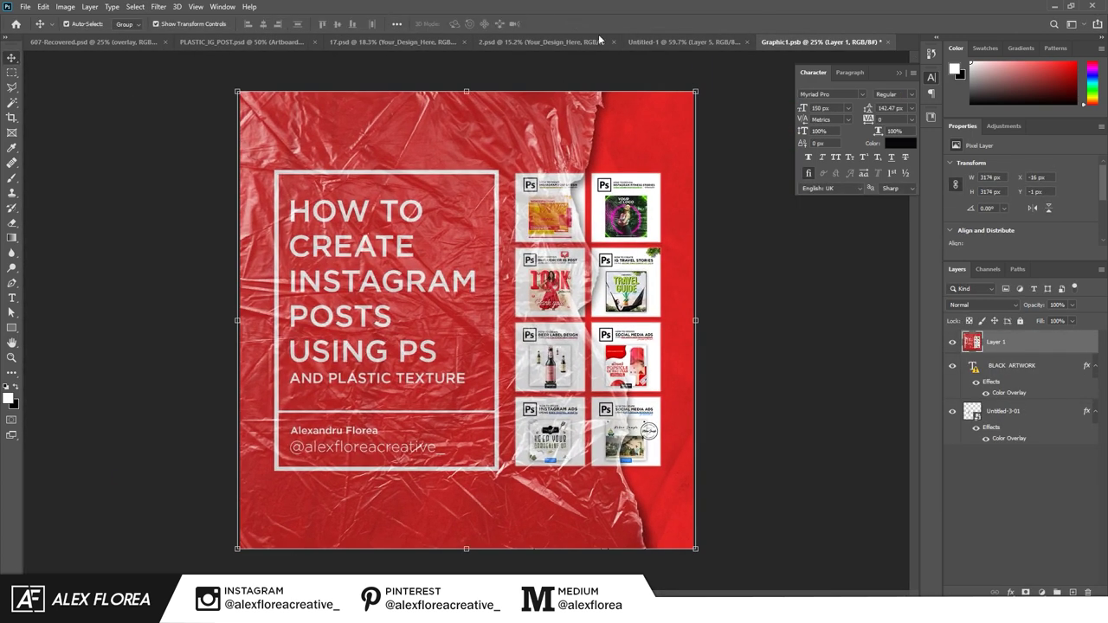
key(ctrl+s)
key(ctrl+w)
Step: Review the updated 17.psd mockup, zoomed out slightly, before moving to 2.psd
click(457, 42)
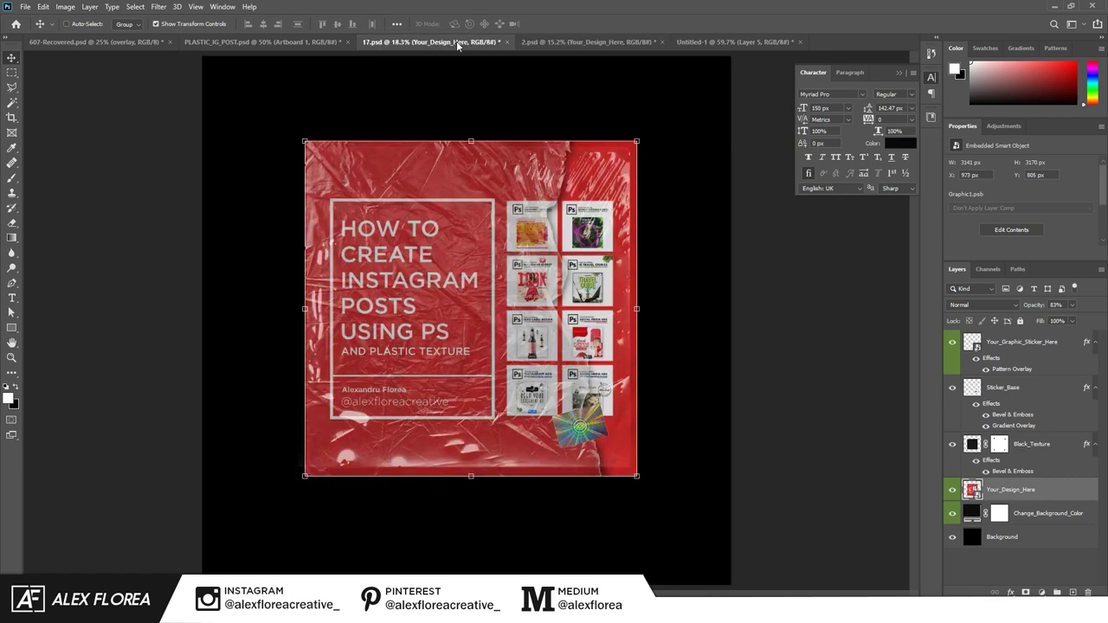
click(320, 42)
click(433, 42)
click(581, 42)
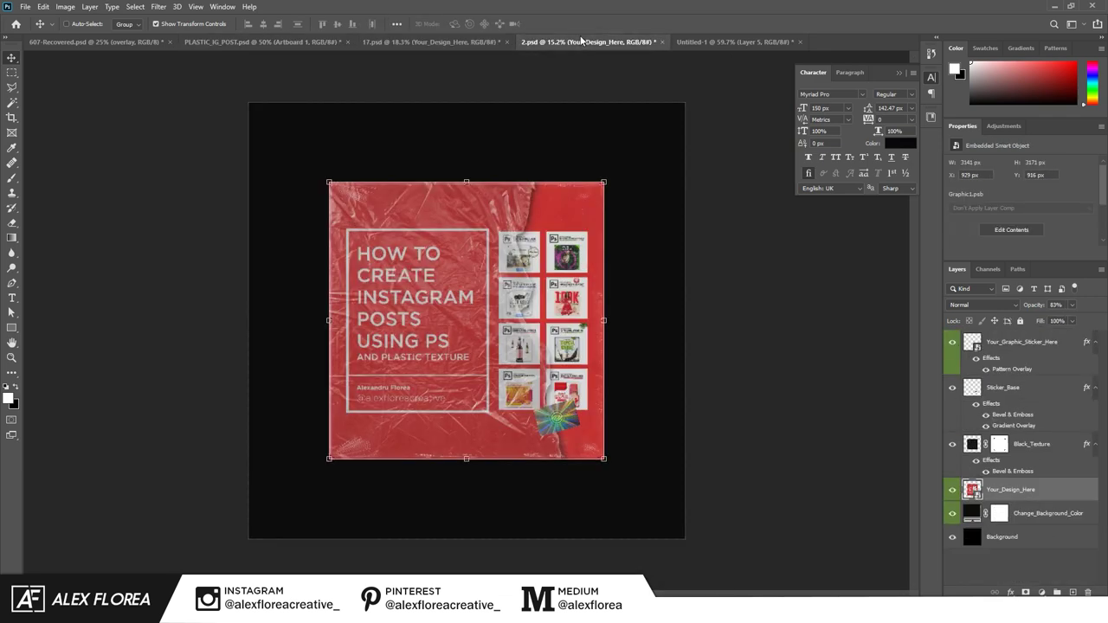
click(456, 43)
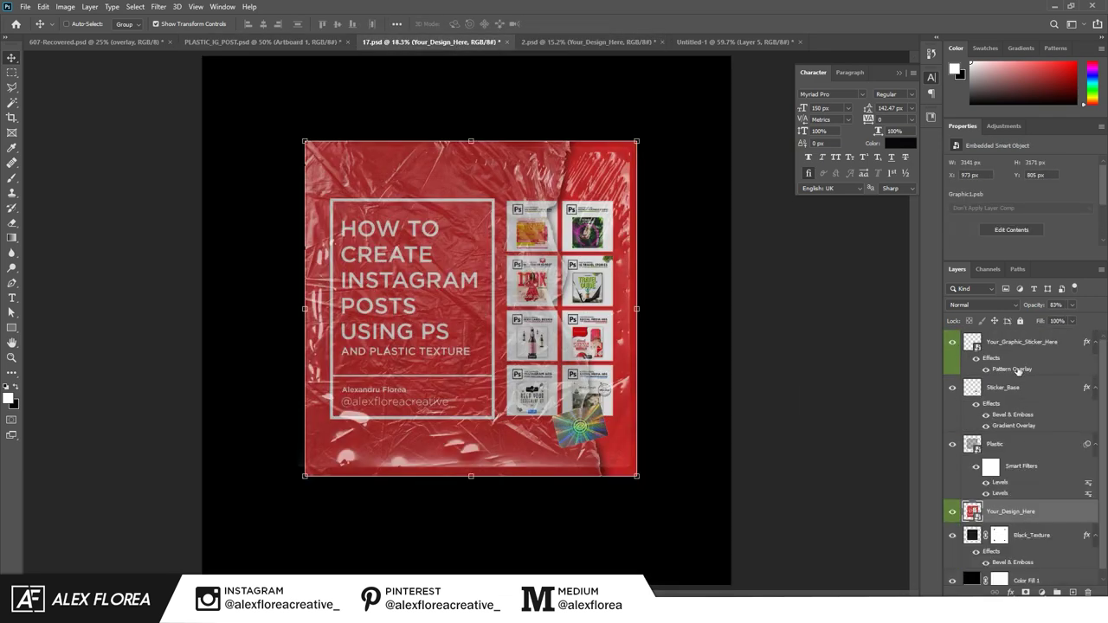
key(ctrl+minus)
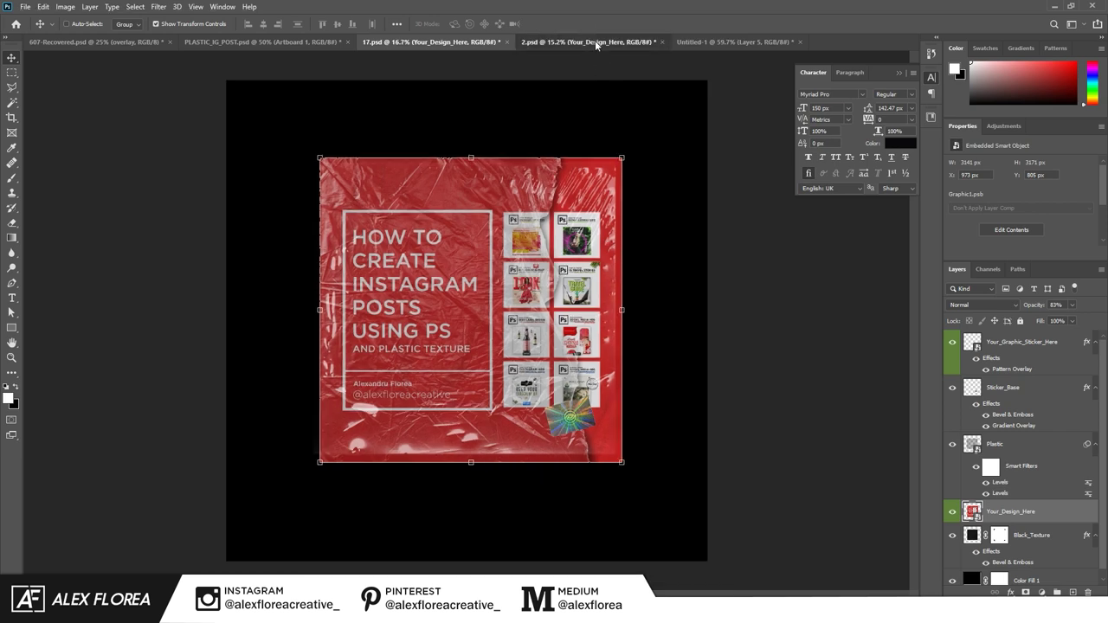
click(595, 40)
Step: Paste the red post into 2.psd's design placeholder, then save and close
double_click(973, 490)
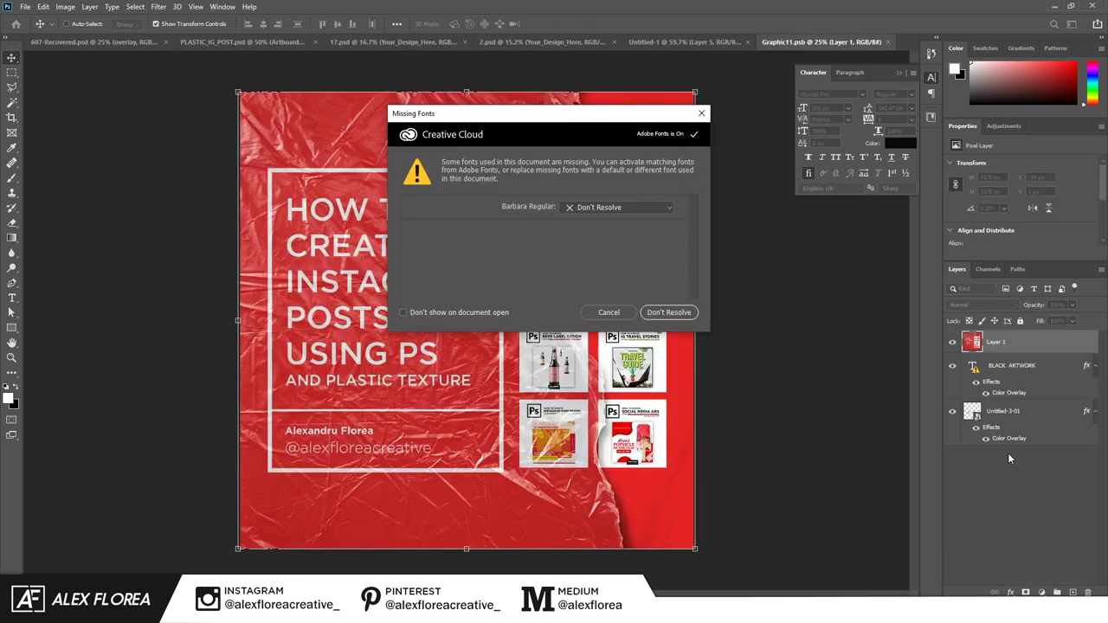
click(667, 310)
click(536, 42)
click(675, 42)
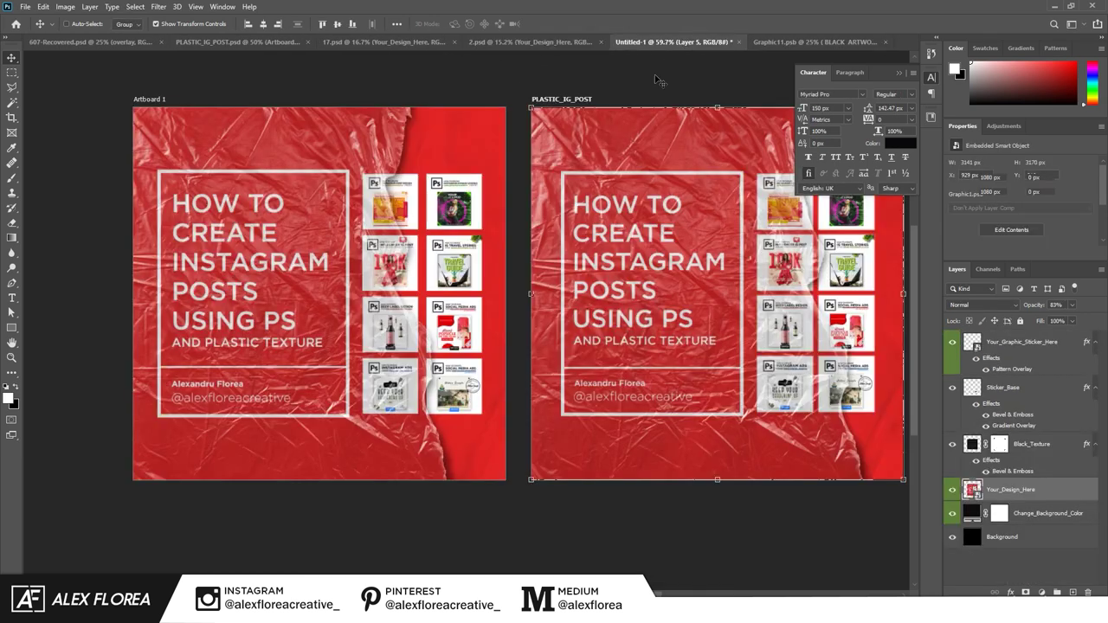
click(814, 42)
key(ctrl+v)
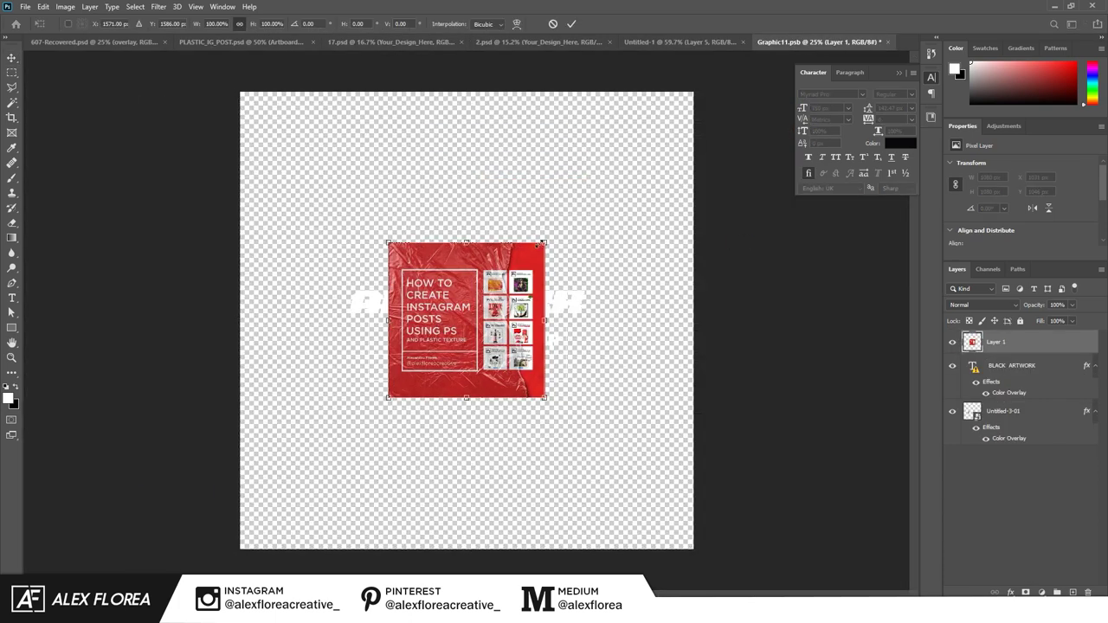
key(ctrl+s)
key(ctrl+w)
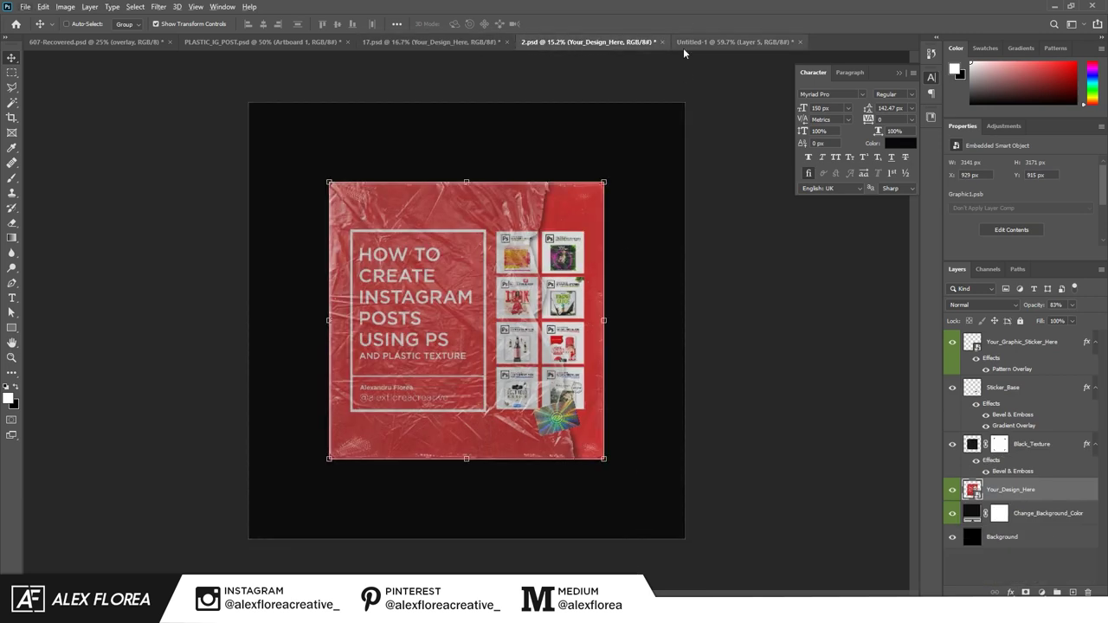
Step: Check 2.psd's background colour without changing it, then return to Untitled-1
double_click(972, 513)
key(Escape)
click(445, 42)
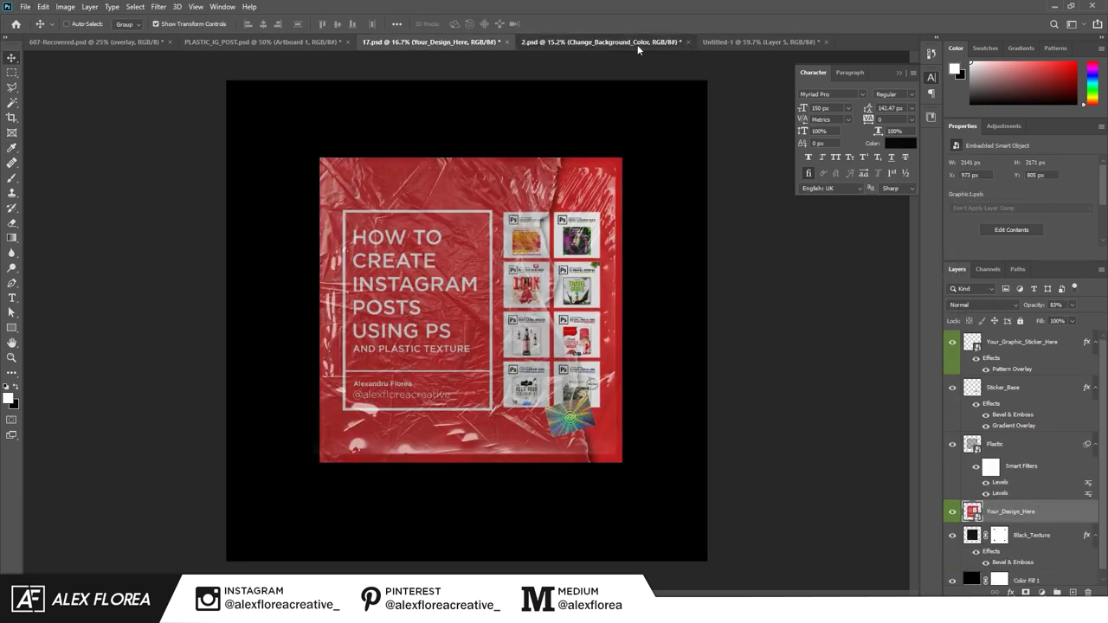
click(762, 42)
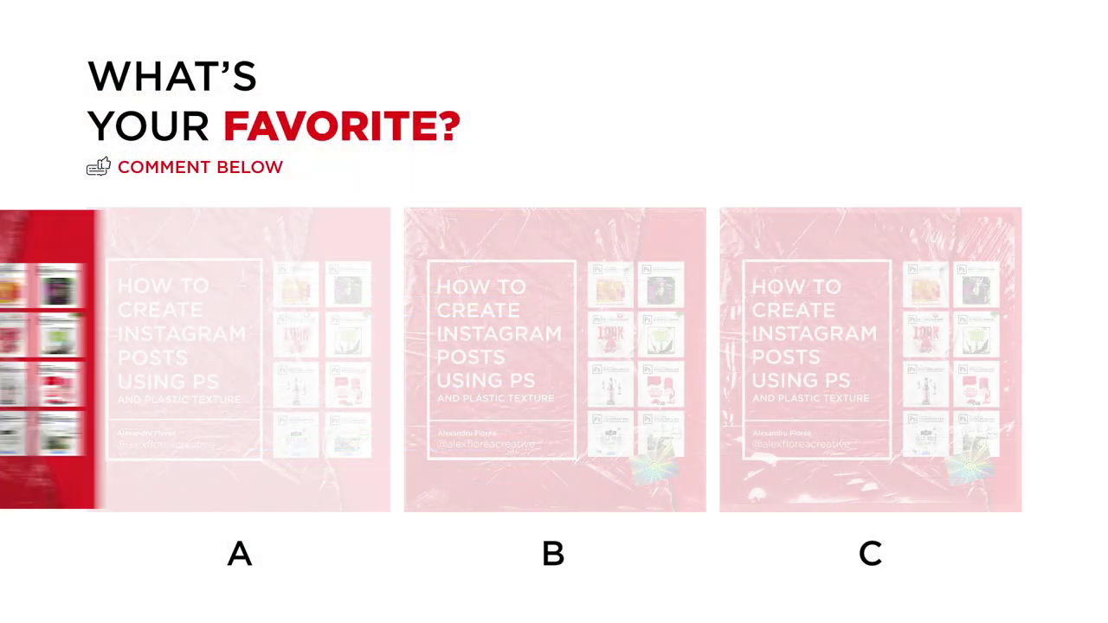